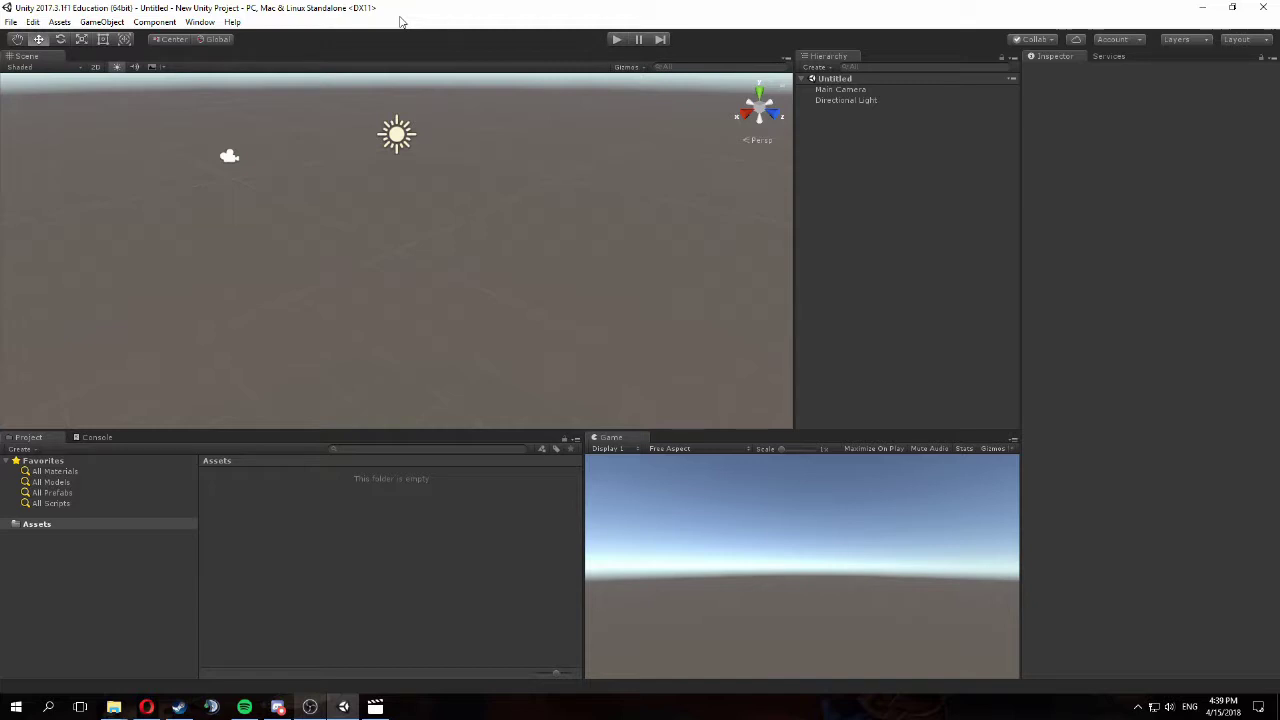
- Open the project's Editor Settings from Edit > Project Settings > Editor
{"action": "left_click", "coordinate": [35, 22]}
{"action": "mouse_move", "coordinate": [120, 353]}
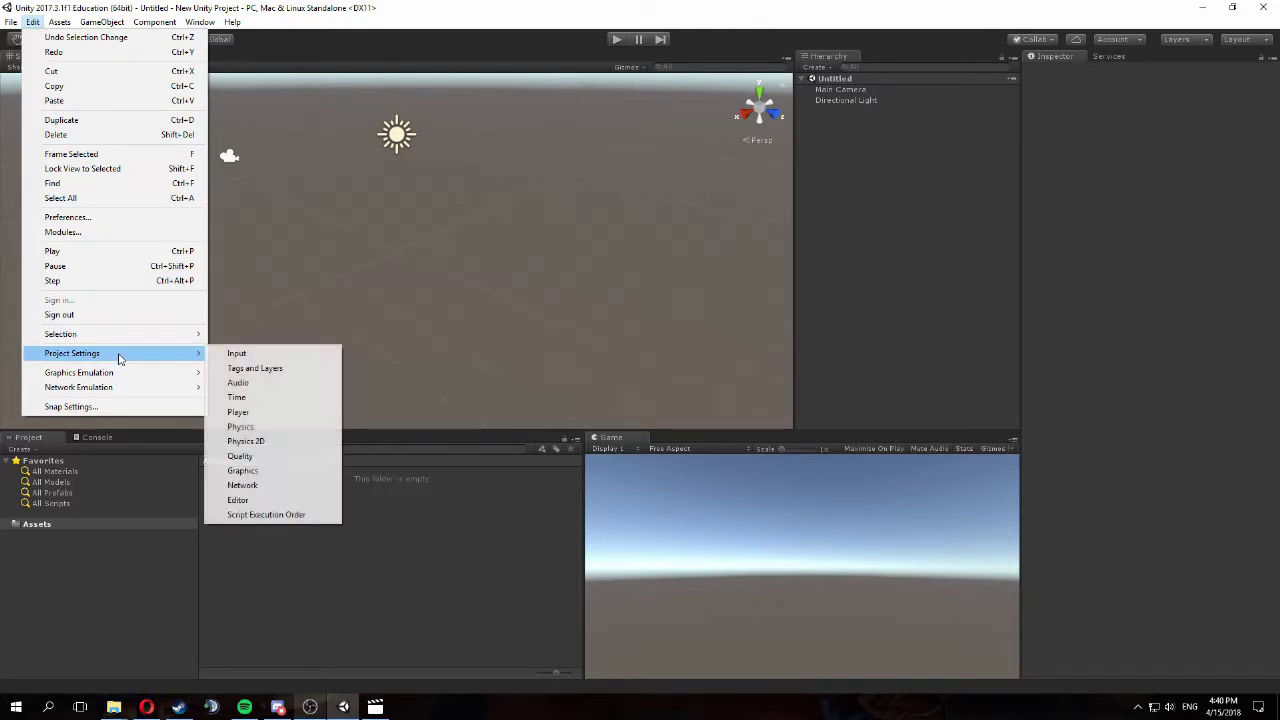
{"action": "left_click", "coordinate": [263, 505]}
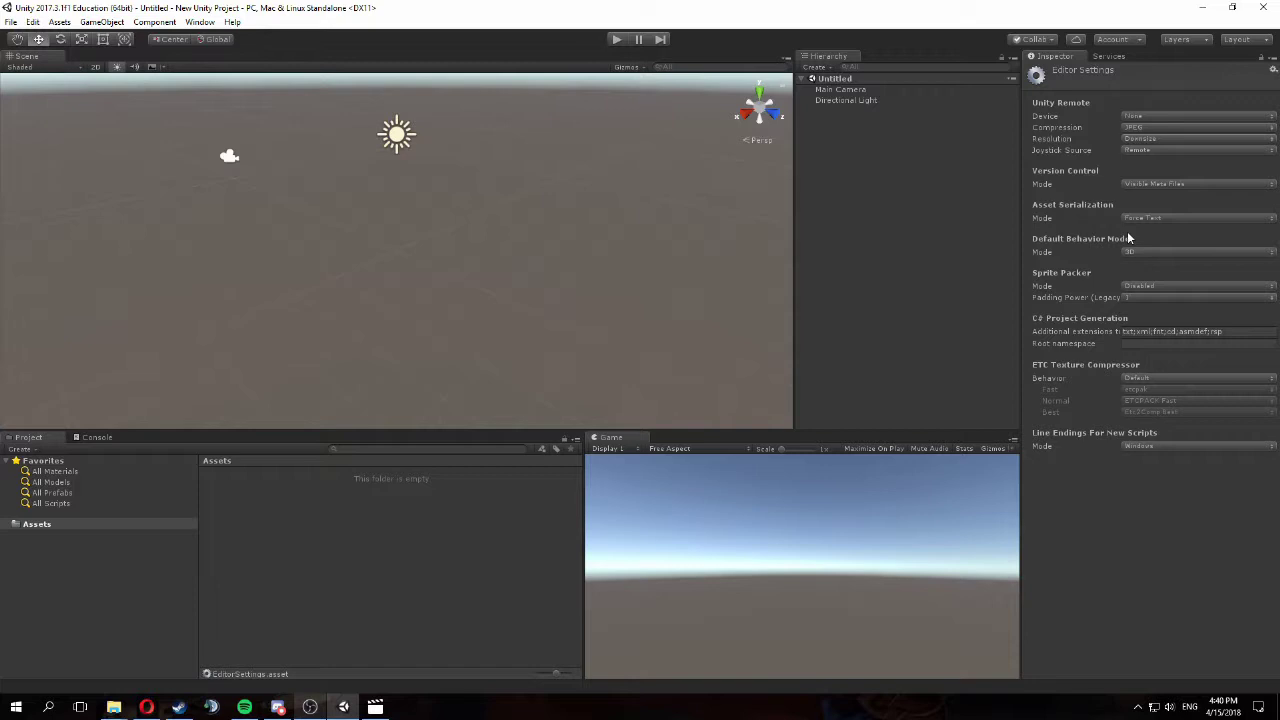
- Keep Version Control on Visible Meta Files and Asset Serialization on Force Text
{"action": "left_click", "coordinate": [1151, 183]}
{"action": "left_click", "coordinate": [1152, 209]}
{"action": "left_click", "coordinate": [1155, 185]}
{"action": "left_click", "coordinate": [1157, 214]}
{"action": "left_click", "coordinate": [1166, 218]}
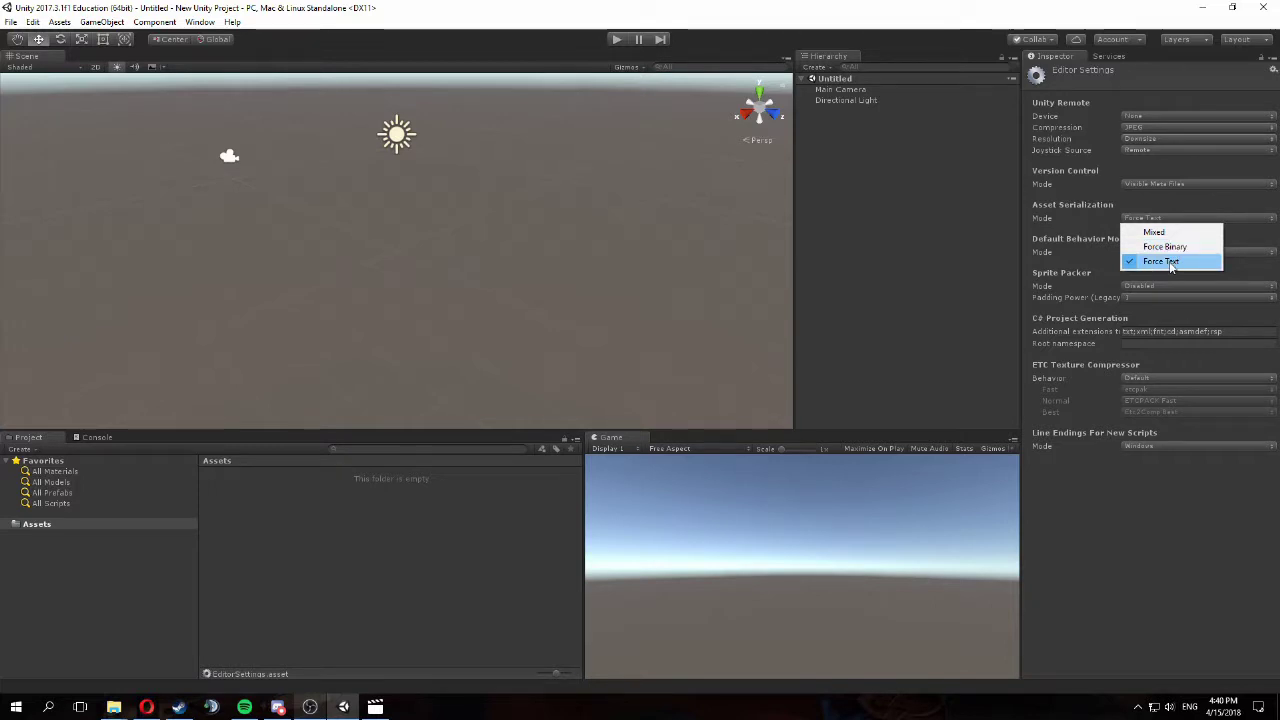
{"action": "left_click", "coordinate": [1170, 262]}
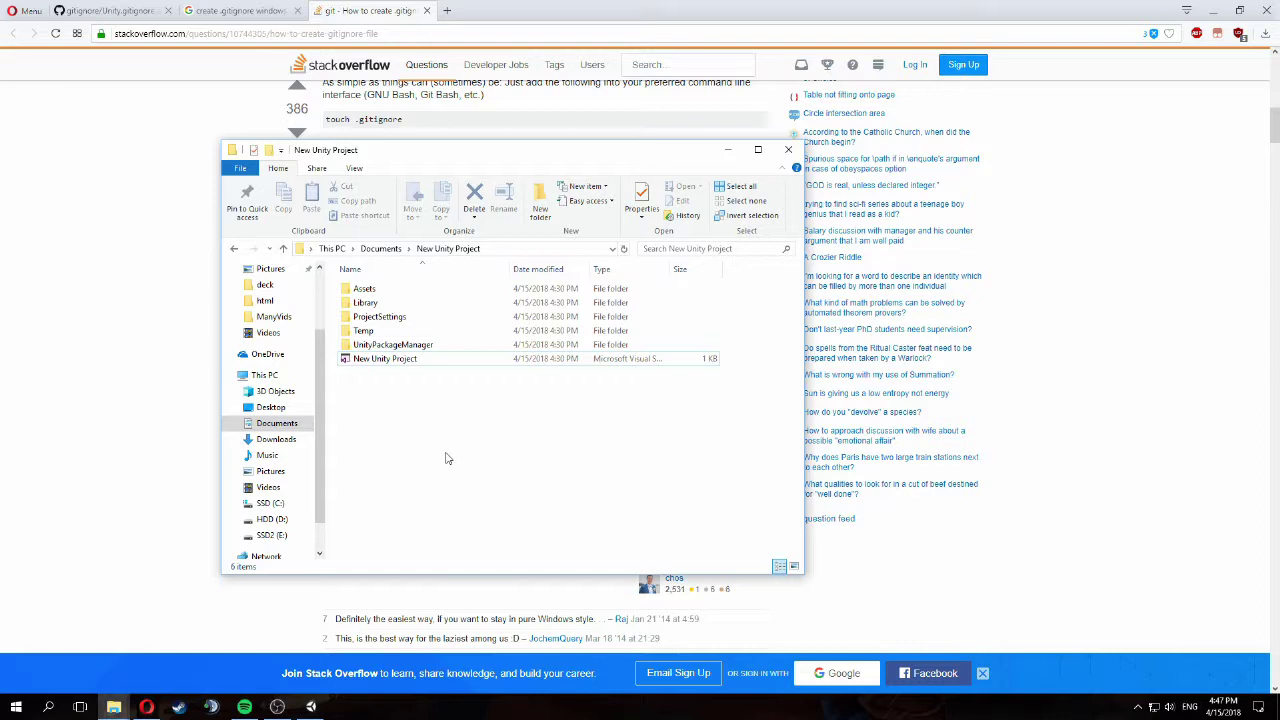
- Create an empty .gitignore in the project folder with touch .gitignore in Git Bash
{"action": "right_click", "coordinate": [447, 458]}
{"action": "left_click", "coordinate": [513, 321]}
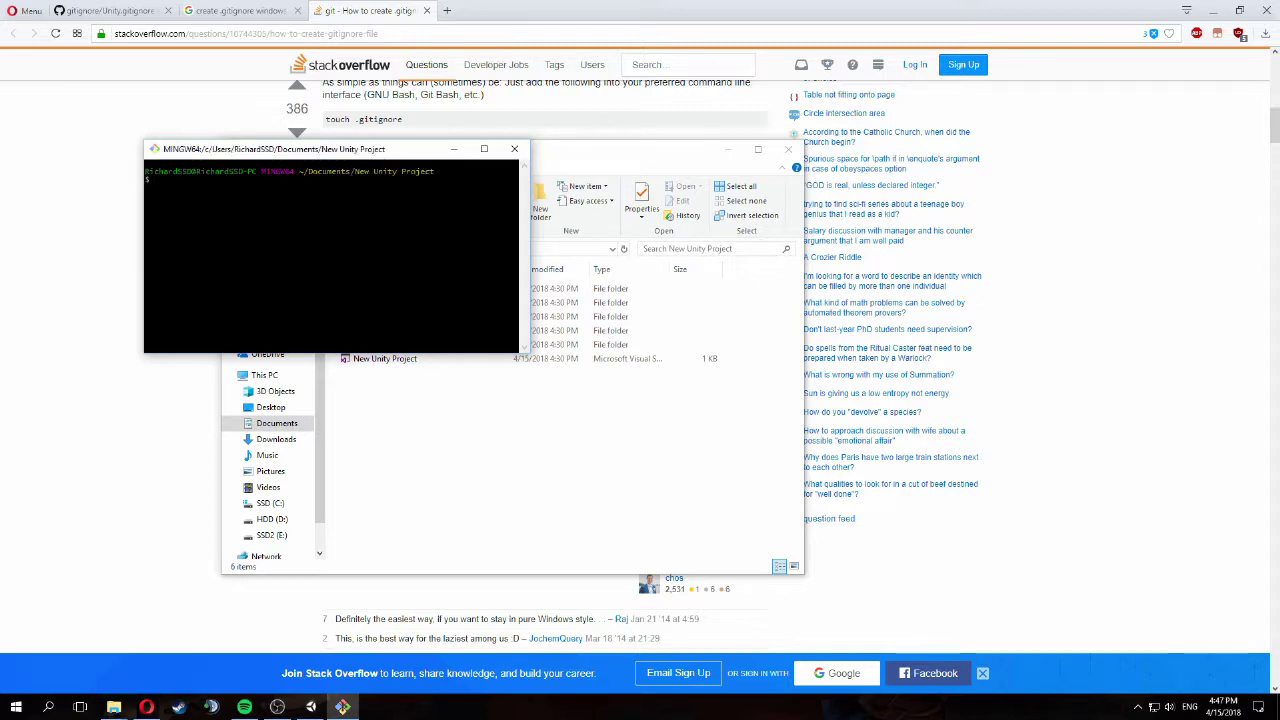
{"action": "type", "text": "touch .gitignore"}
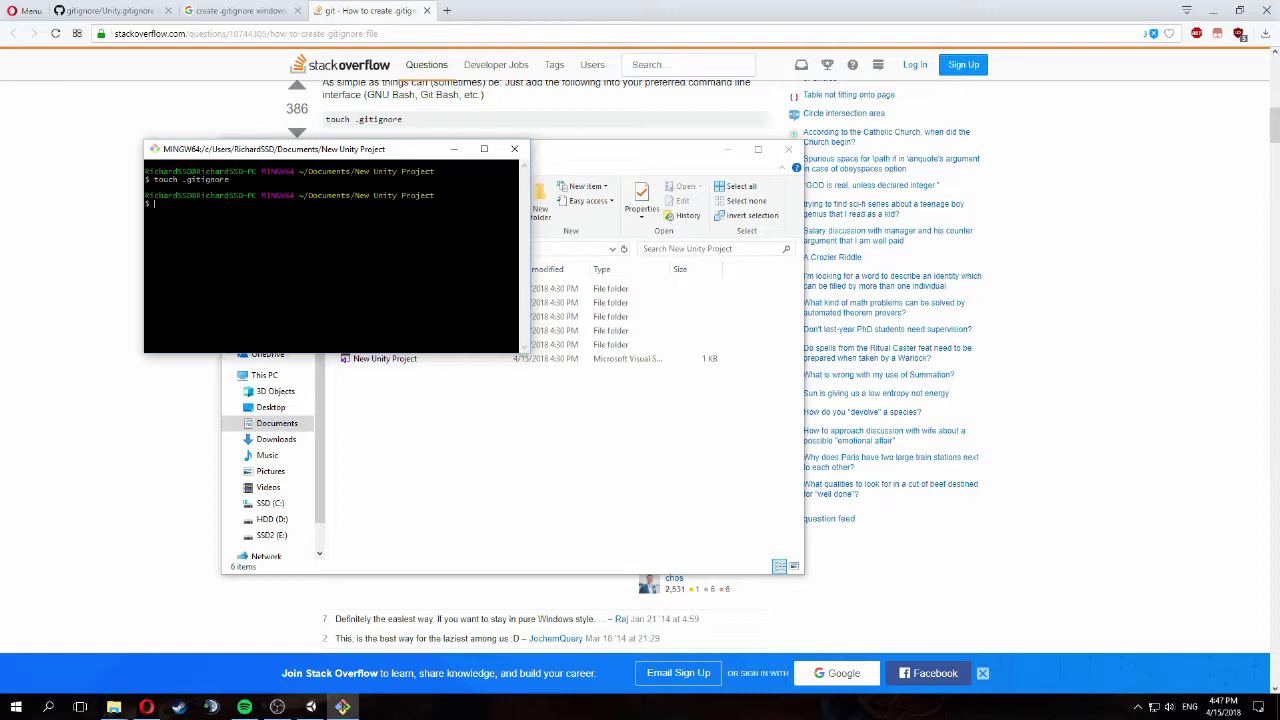
- Open the new .gitignore file in Notepad and bring up GitHub's Unity.gitignore template
{"action": "left_click", "coordinate": [493, 448]}
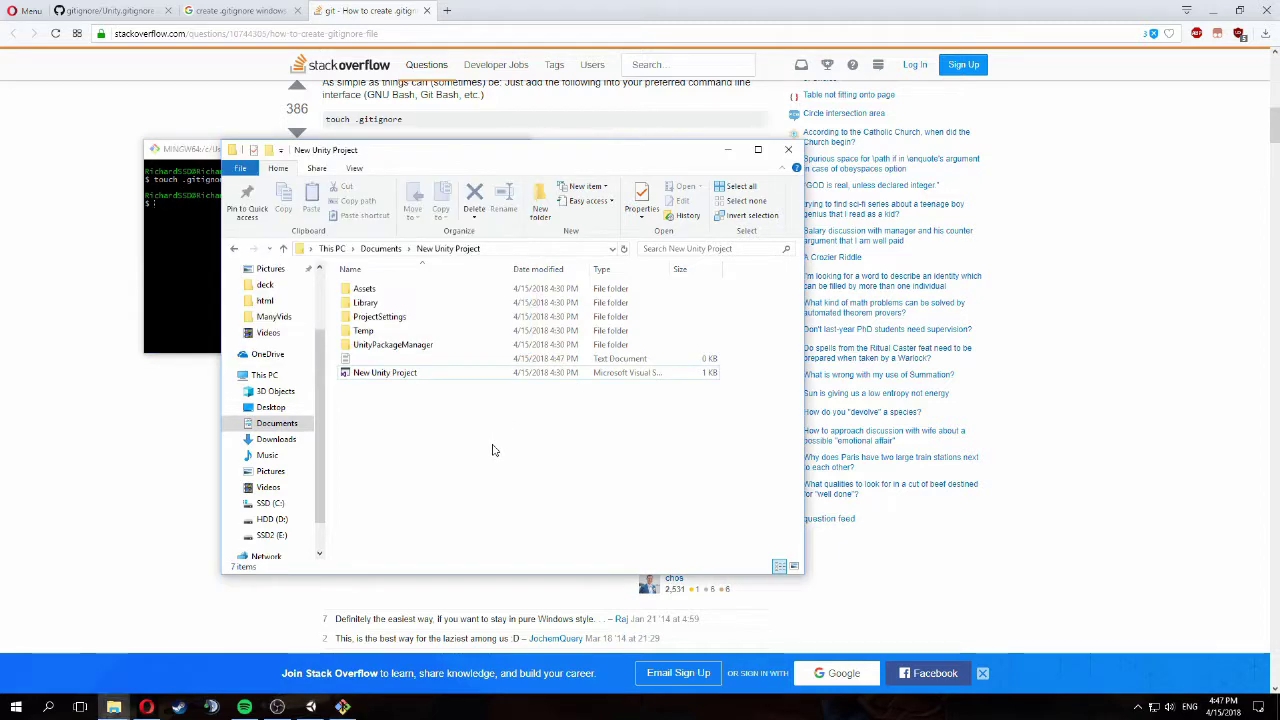
{"action": "left_click", "coordinate": [381, 360]}
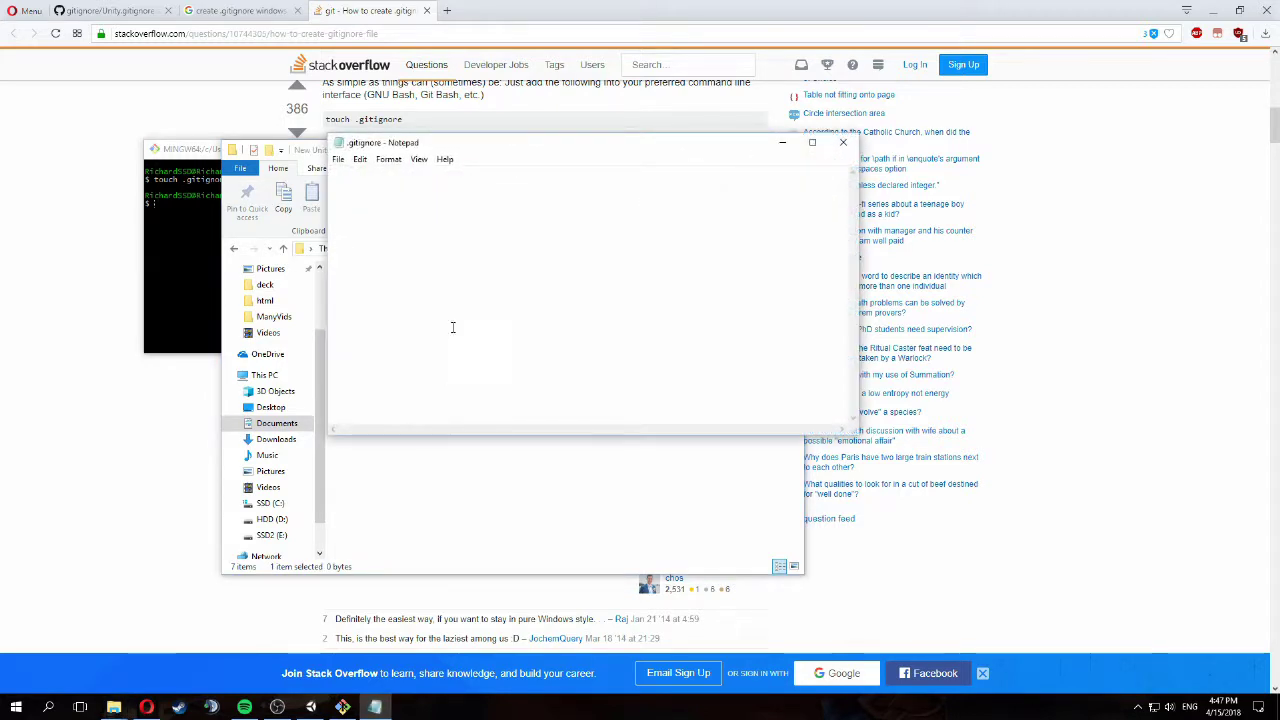
{"action": "left_click", "coordinate": [427, 11]}
- Copy the entire Unity.gitignore rule text from the GitHub page
{"action": "left_click", "coordinate": [297, 11]}
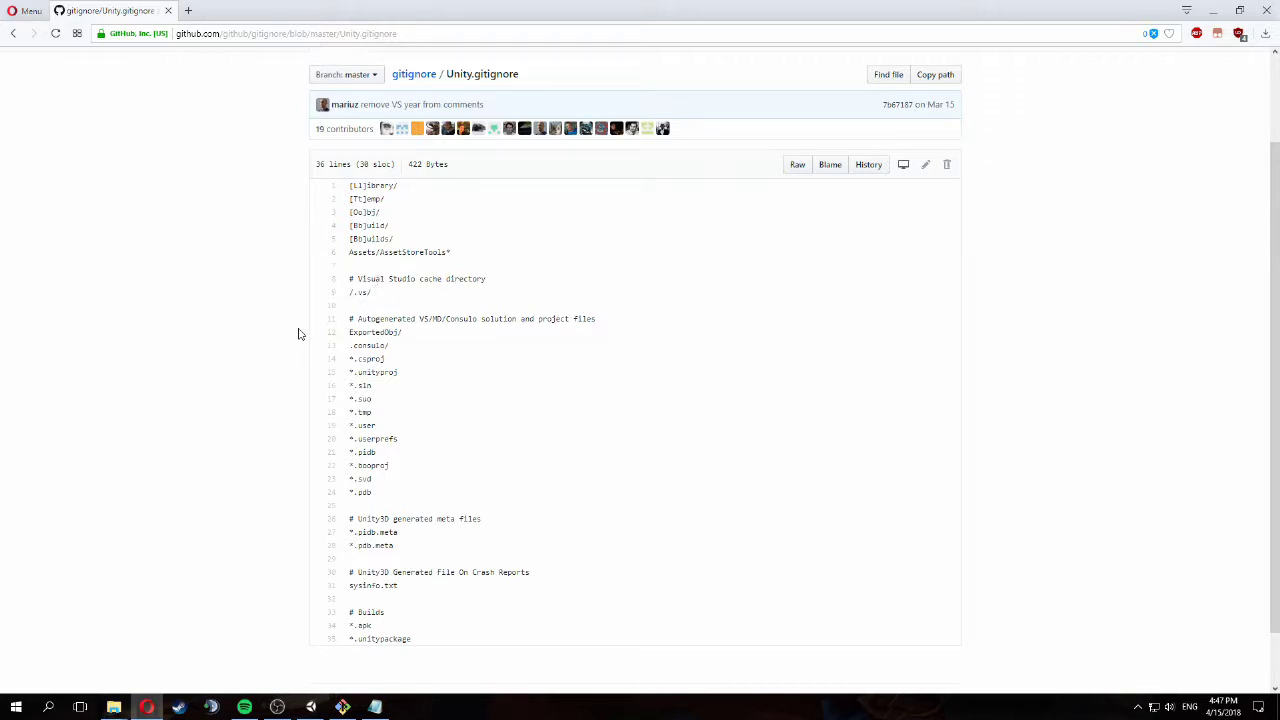
{"action": "scroll", "coordinate": [234, 326], "scroll_direction": "up", "scroll_amount": 2}
{"action": "scroll", "coordinate": [234, 326], "scroll_direction": "down", "scroll_amount": 2}
{"action": "left_click_drag", "start_coordinate": [417, 627], "coordinate": [342, 172]}
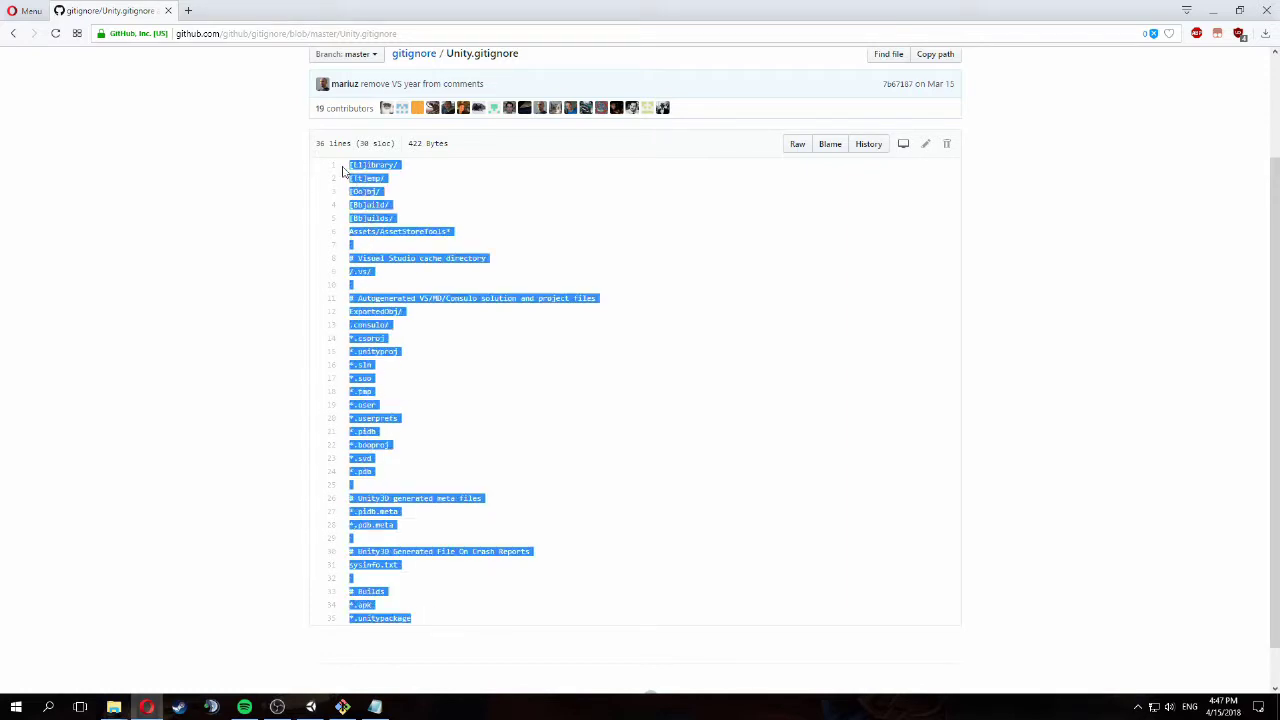
{"action": "key", "text": "ctrl+c"}
{"action": "left_click", "coordinate": [568, 400]}
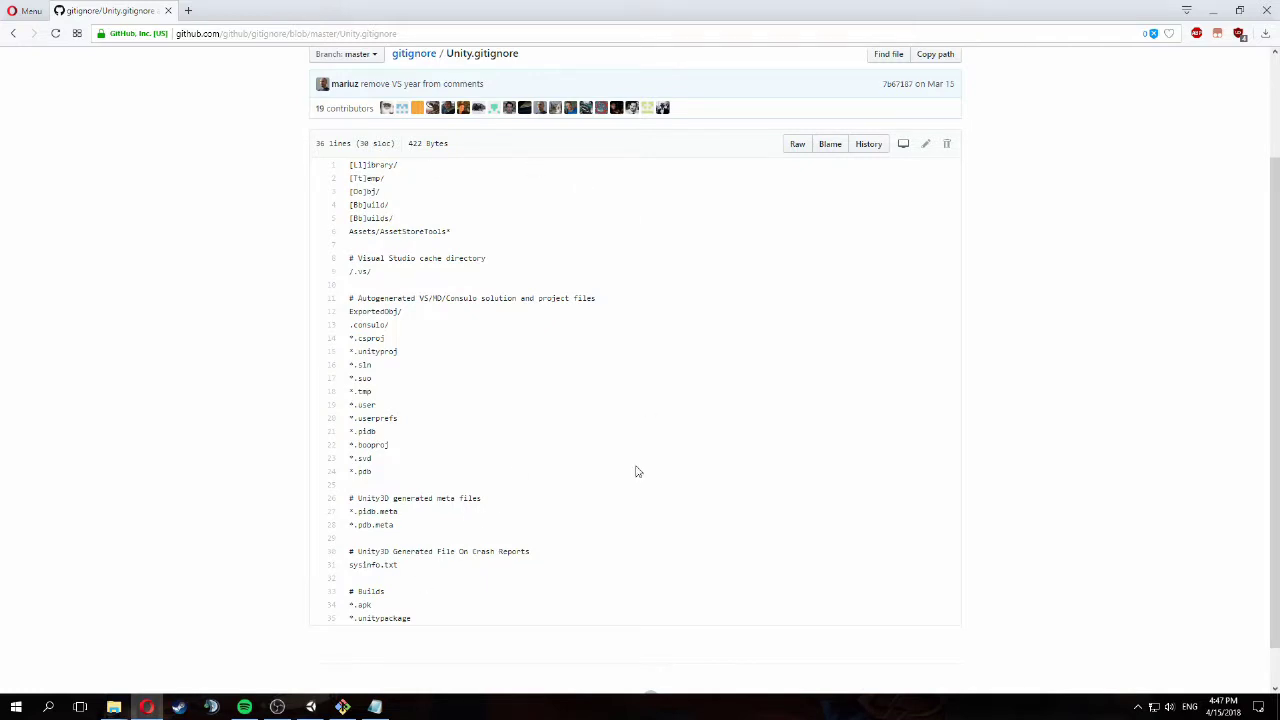
- Paste the rules into .gitignore, save it, and close Notepad
{"action": "left_click", "coordinate": [374, 705]}
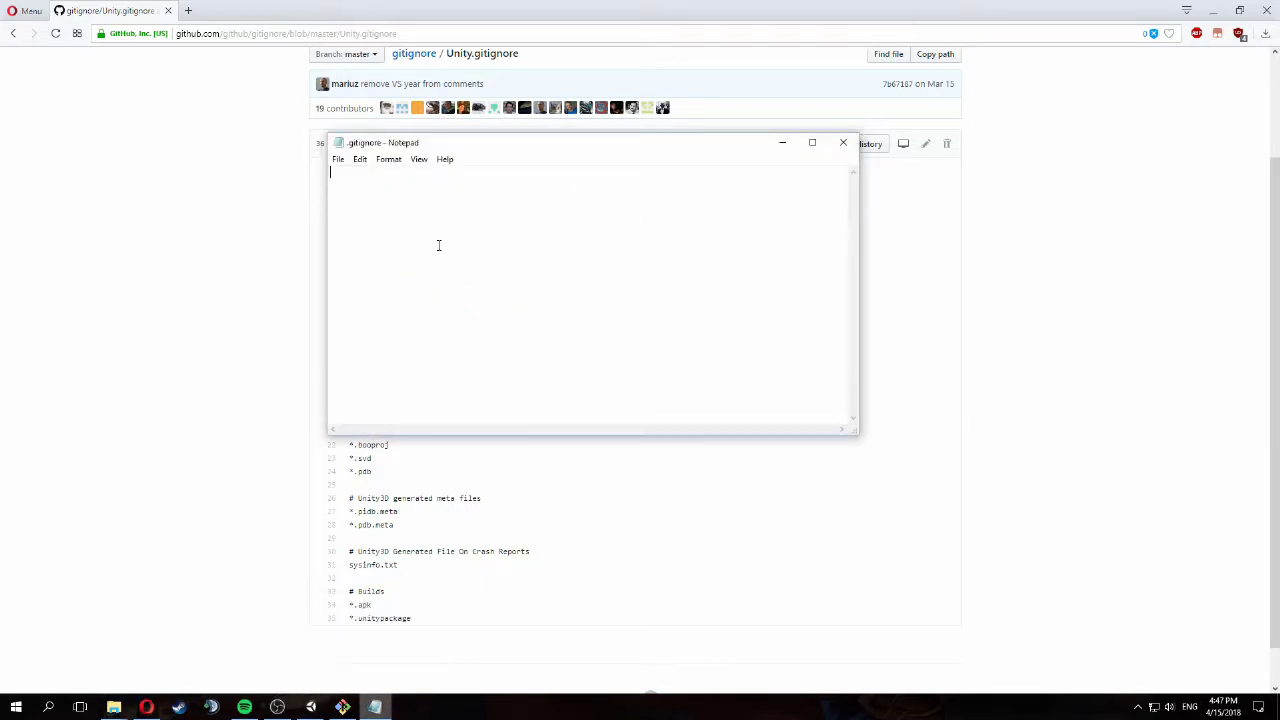
{"action": "key", "text": "ctrl+v"}
{"action": "scroll", "coordinate": [475, 348], "scroll_direction": "up", "scroll_amount": 5}
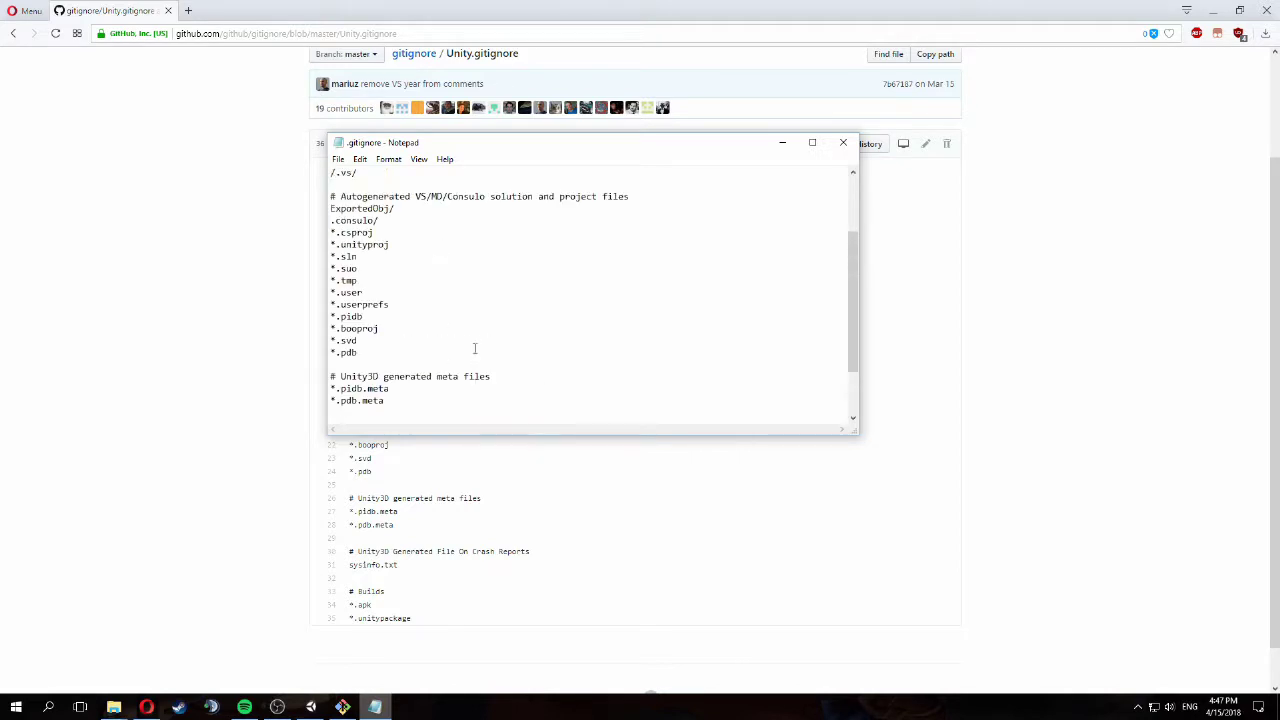
{"action": "left_click", "coordinate": [338, 159]}
{"action": "left_click", "coordinate": [350, 204]}
{"action": "left_click", "coordinate": [843, 143]}
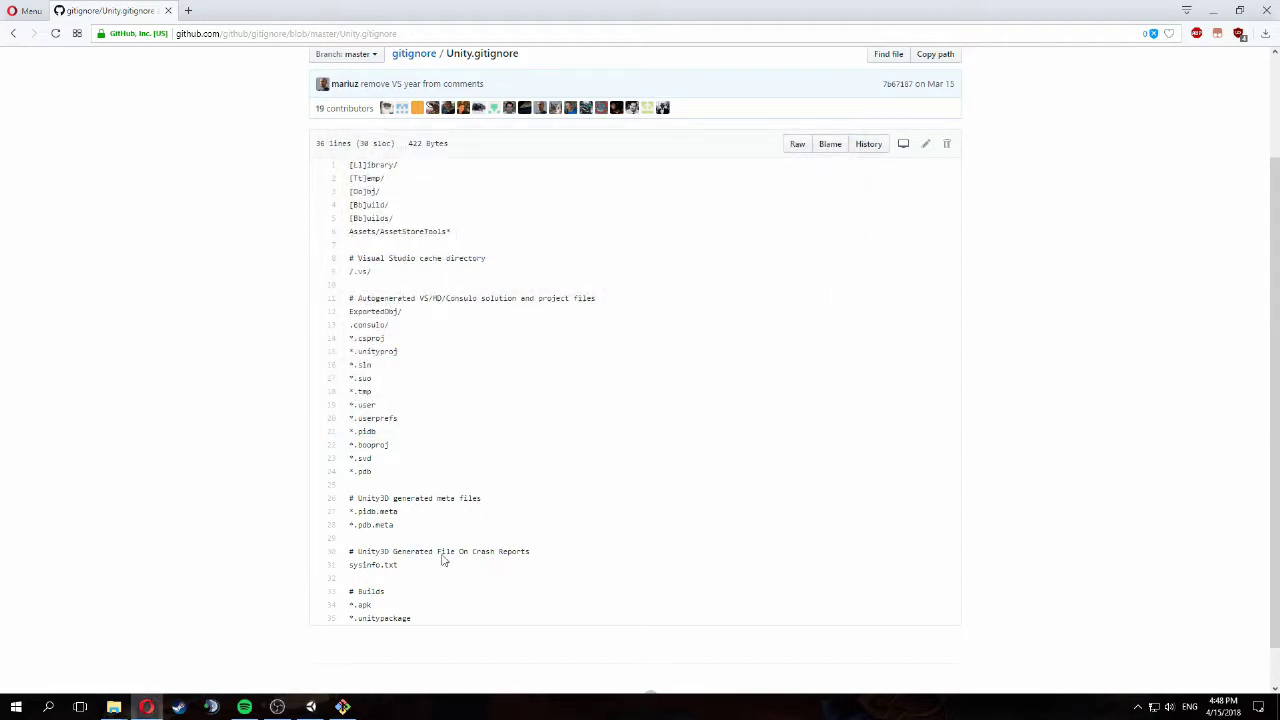
{"action": "mouse_move", "coordinate": [114, 707]}
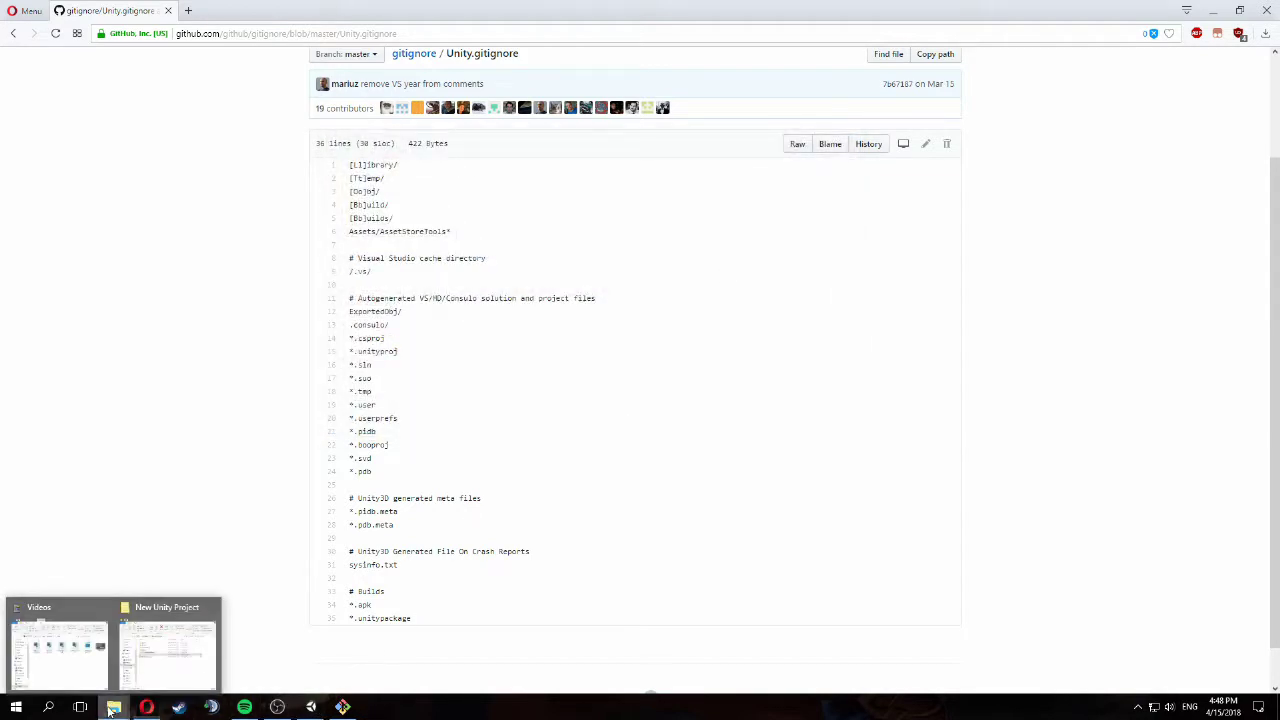
{"action": "left_click", "coordinate": [170, 650]}
{"action": "left_click", "coordinate": [532, 424]}
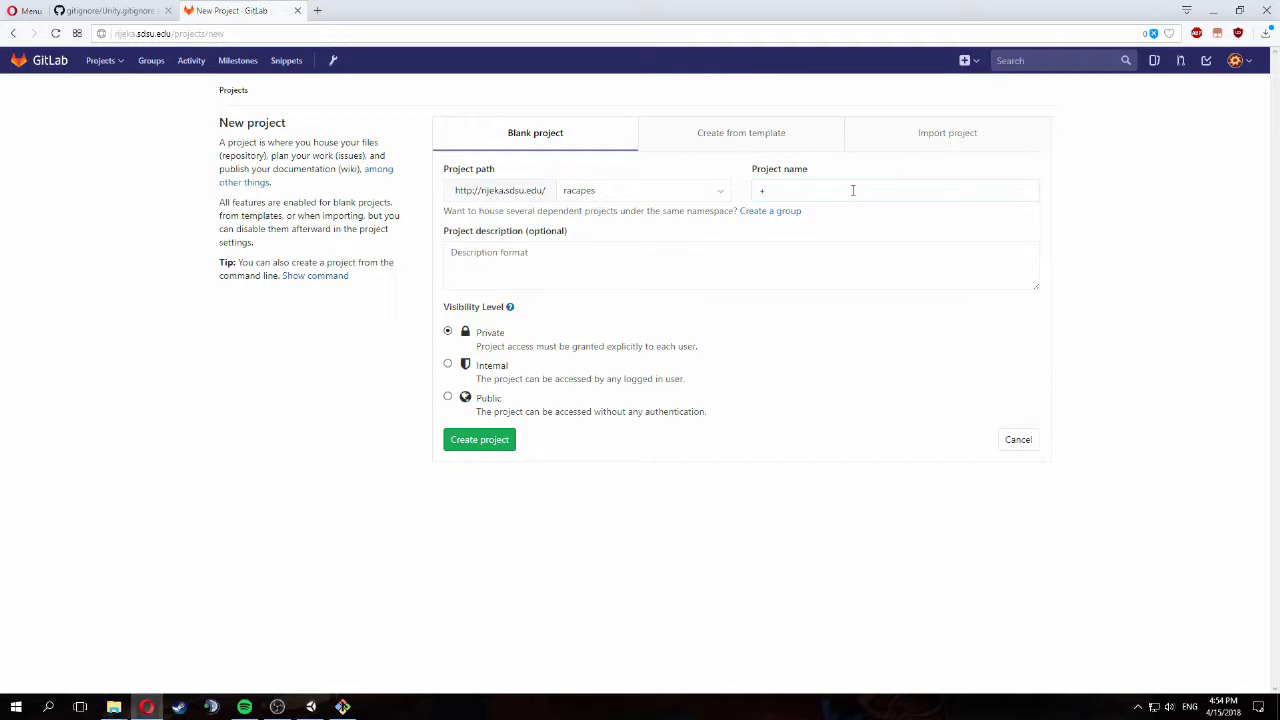
- Enter New-Unity-Project as the name of the new GitLab project
{"action": "key", "text": "BackSpace"}
{"action": "type", "text": "New Un"}
{"action": "key", "text": "BackSpace"}
{"action": "key", "text": "BackSpace"}
{"action": "key", "text": "BackSpace"}
{"action": "type", "text": "-Unity"}
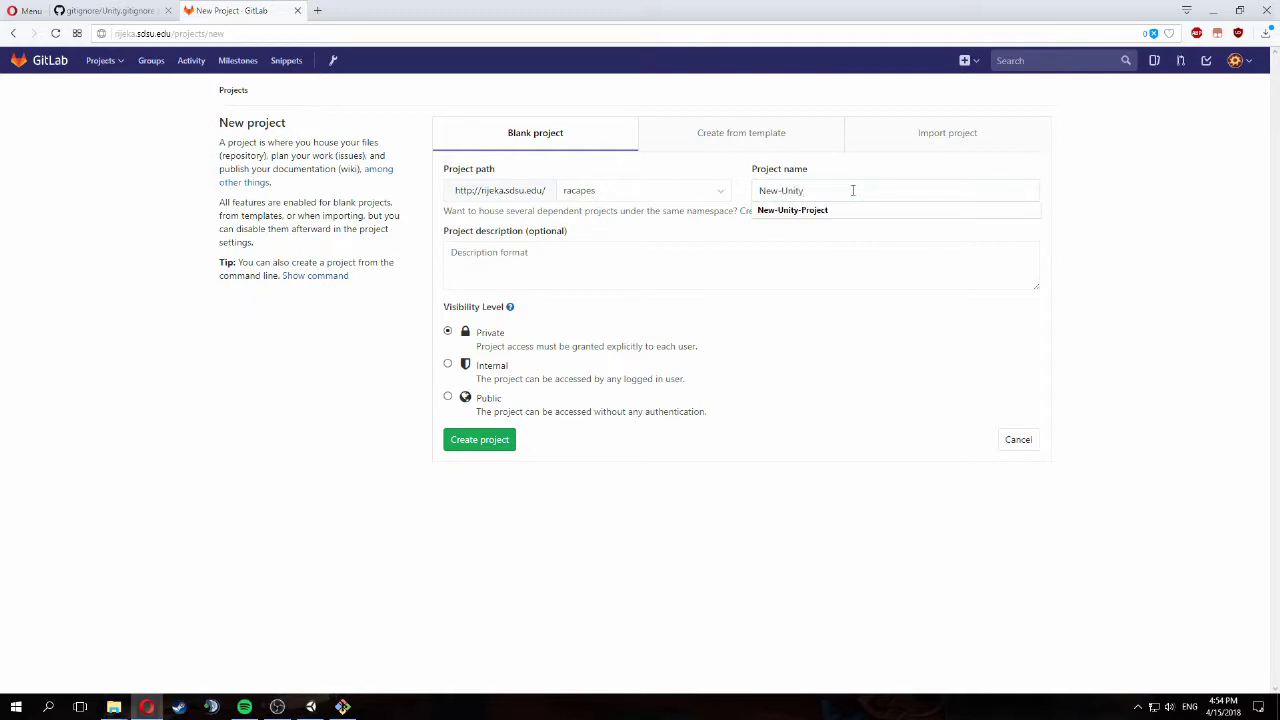
{"action": "type", "text": "-Project"}
{"action": "left_click", "coordinate": [692, 241]}
- Create the New-Unity-Project project and switch its clone address from SSH to HTTP
{"action": "left_click", "coordinate": [479, 441]}
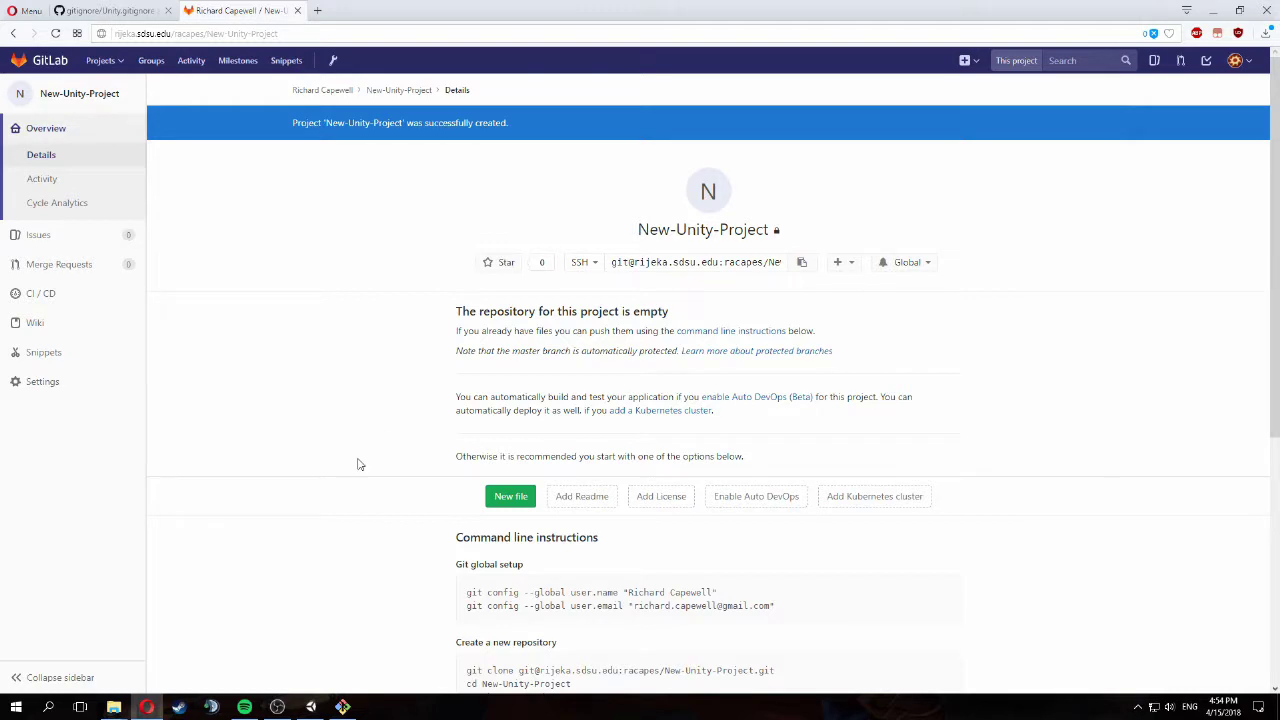
{"action": "left_click", "coordinate": [577, 263]}
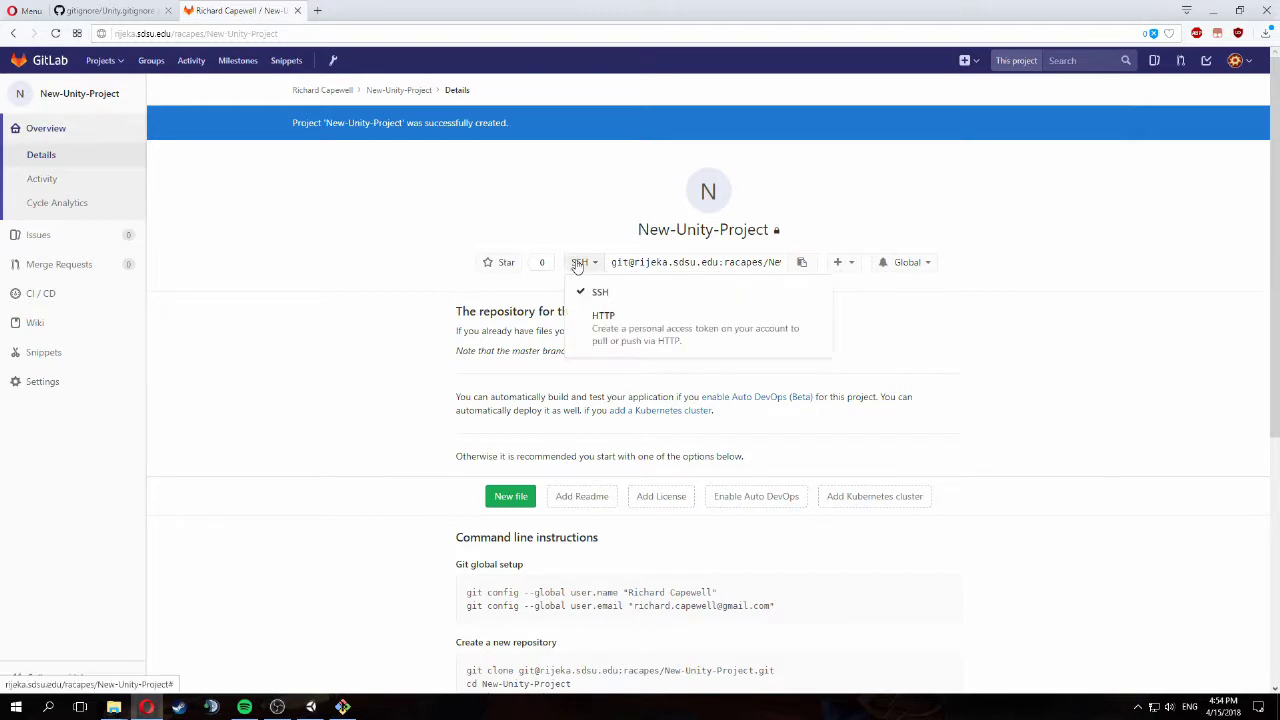
{"action": "left_click", "coordinate": [592, 315]}
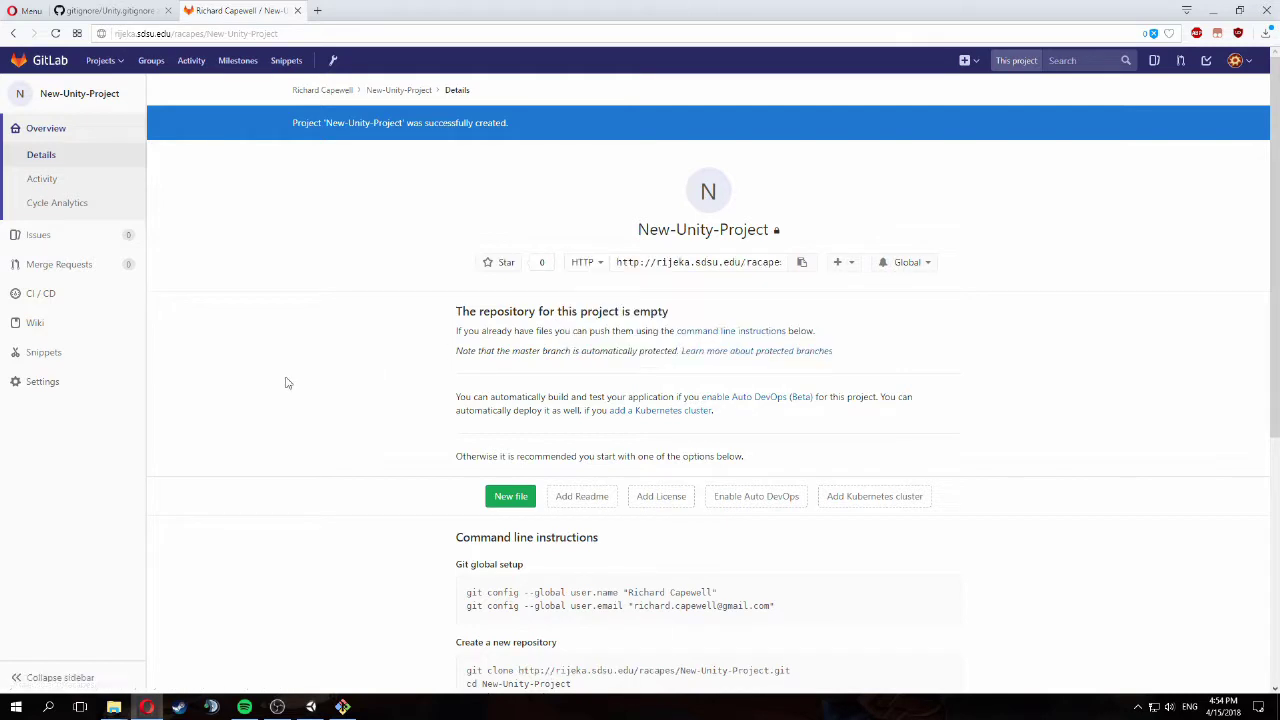
{"action": "left_click", "coordinate": [623, 264]}
{"action": "key", "text": "ctrl+c"}
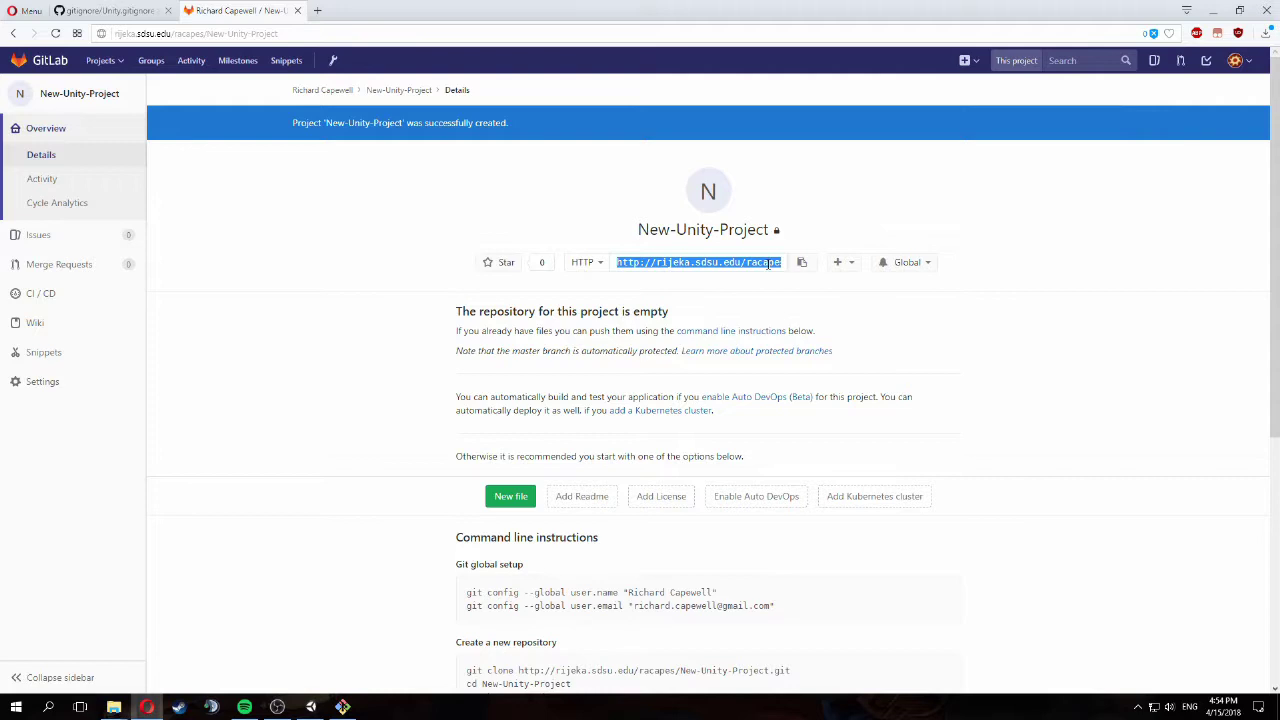
{"action": "left_click", "coordinate": [394, 360]}
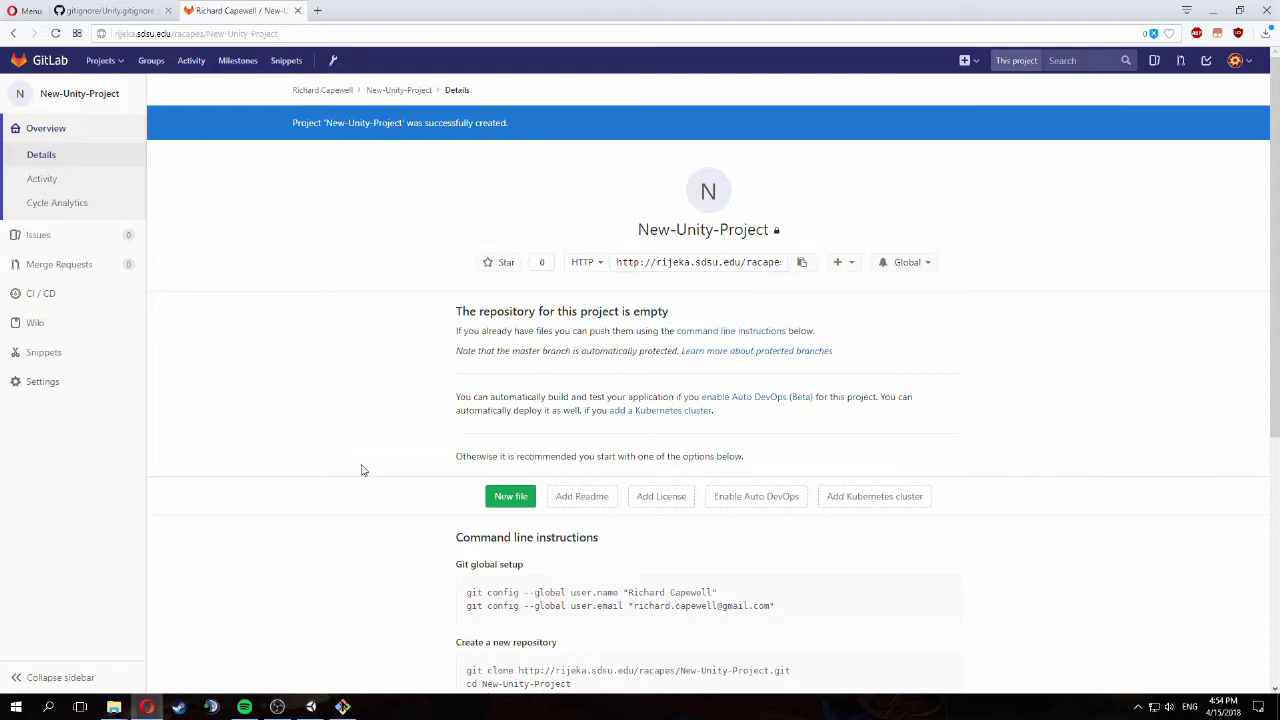
{"action": "mouse_move", "coordinate": [345, 706]}
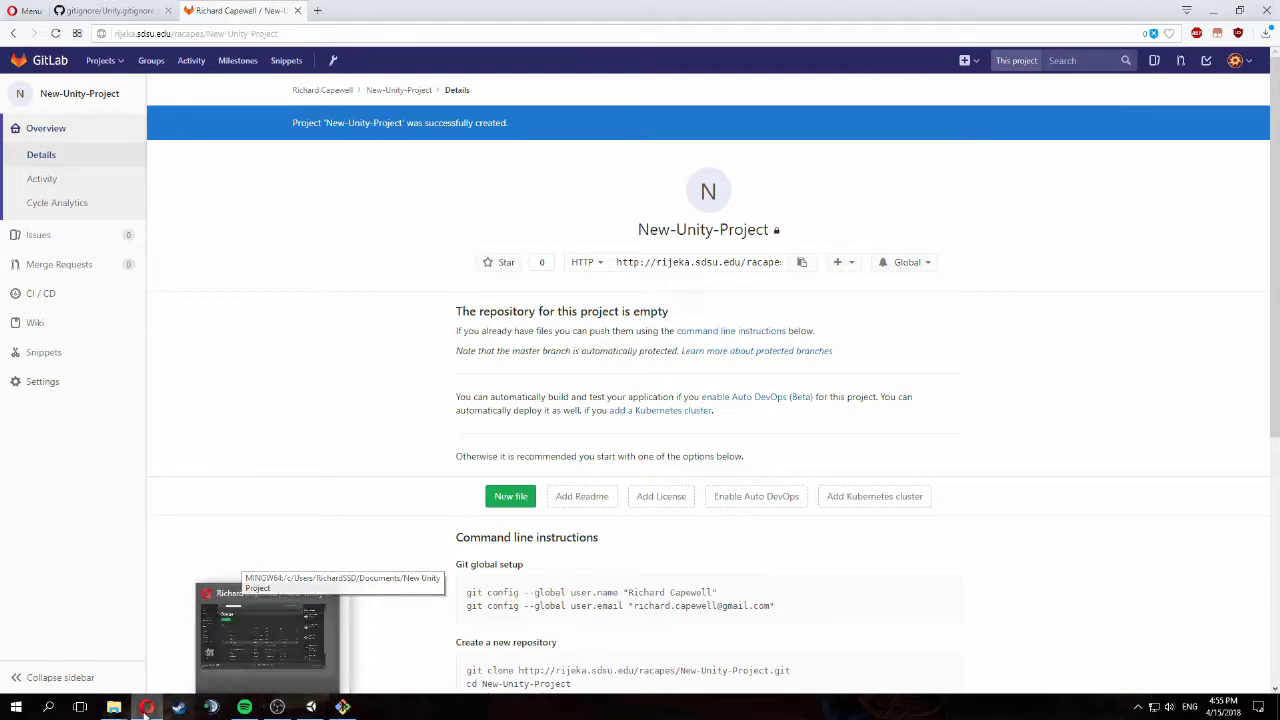
- Run git init in the project folder, then enter git remote add origin with the GitLab HTTP URL
{"action": "left_click", "coordinate": [165, 645]}
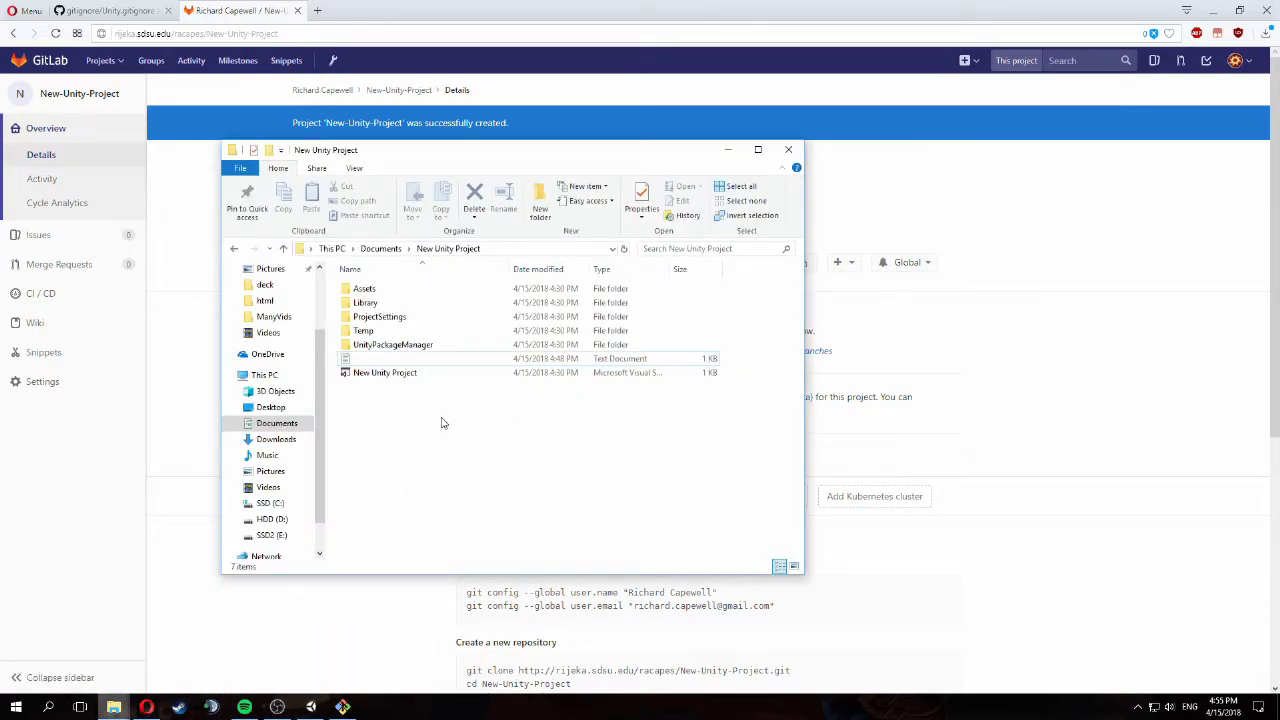
{"action": "left_click", "coordinate": [343, 707]}
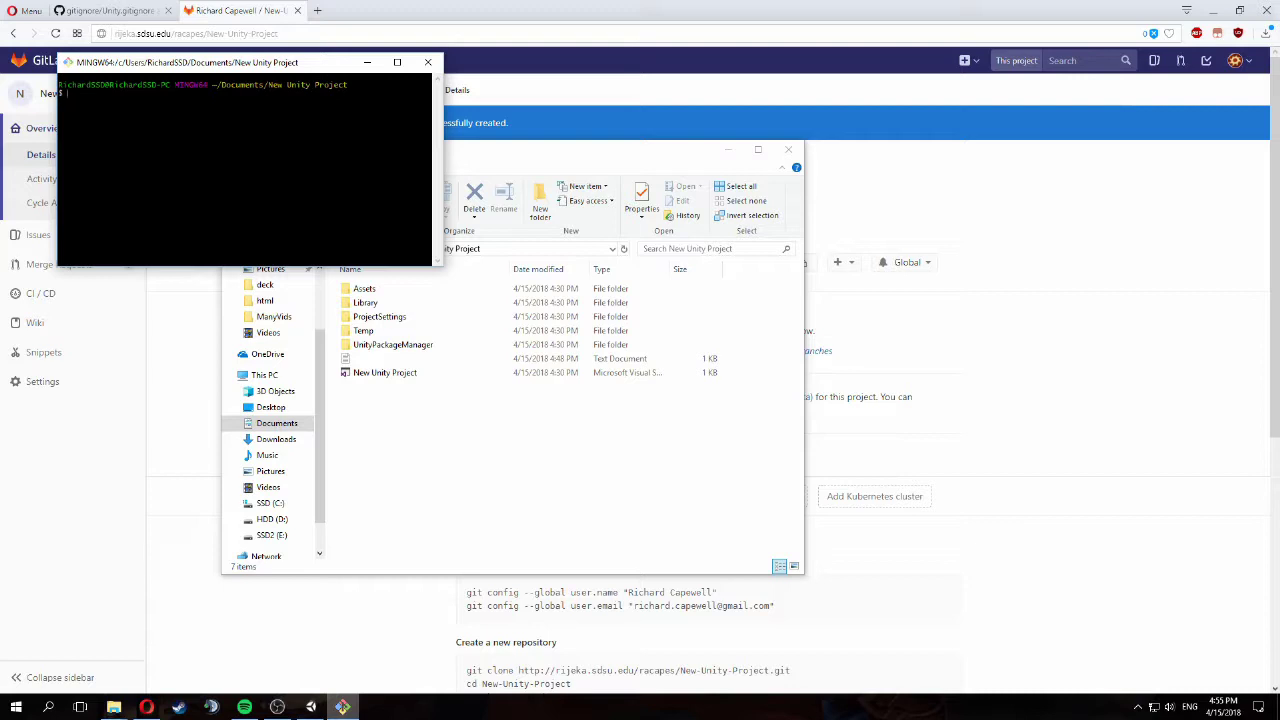
{"action": "type", "text": "git init"}
{"action": "key", "text": "Return"}
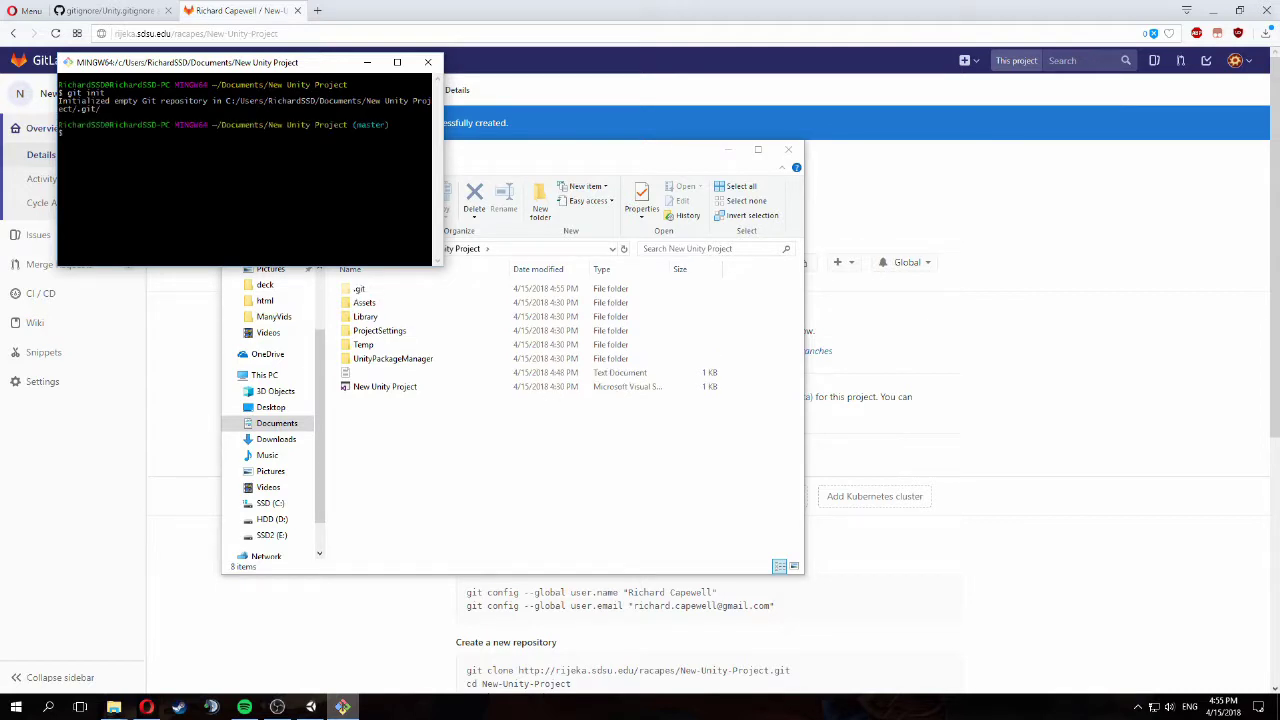
{"action": "type", "text": "git remote add origin"}
{"action": "key", "text": "shift+Insert"}
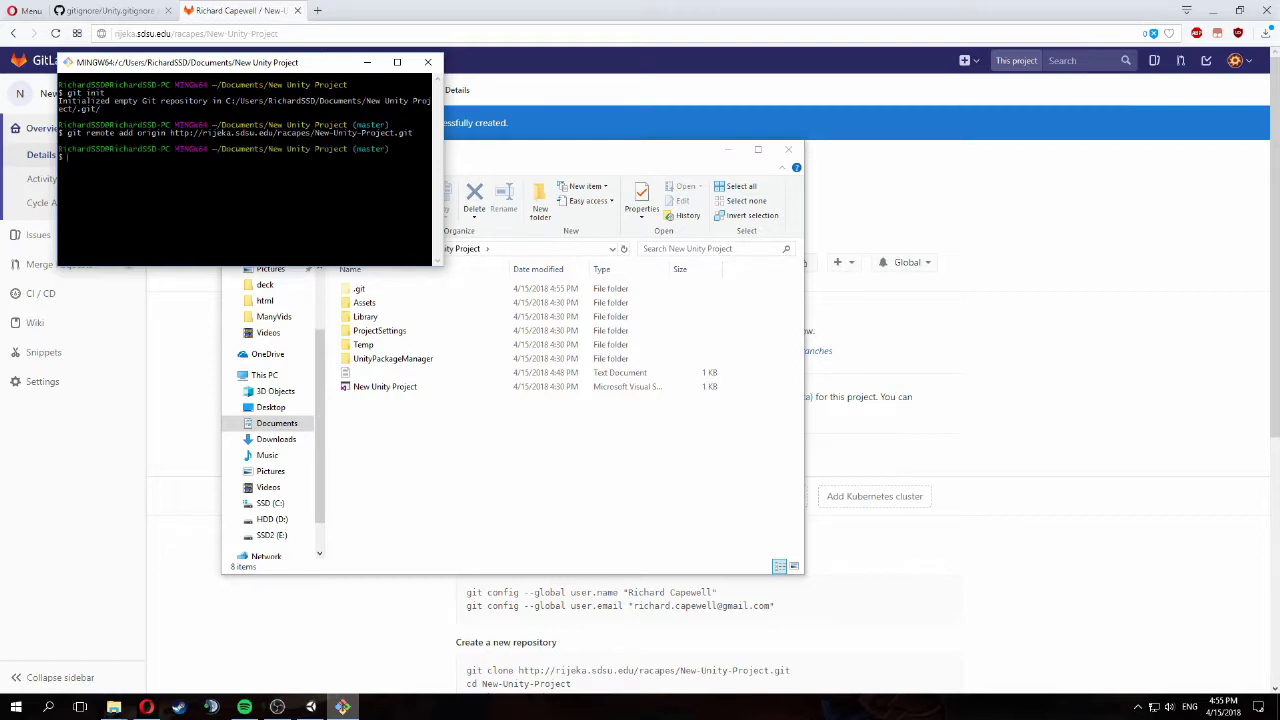
- Stage all project files with git add
{"action": "type", "text": "git add"}
{"action": "type", "text": "."}
{"action": "key", "text": "Return"}
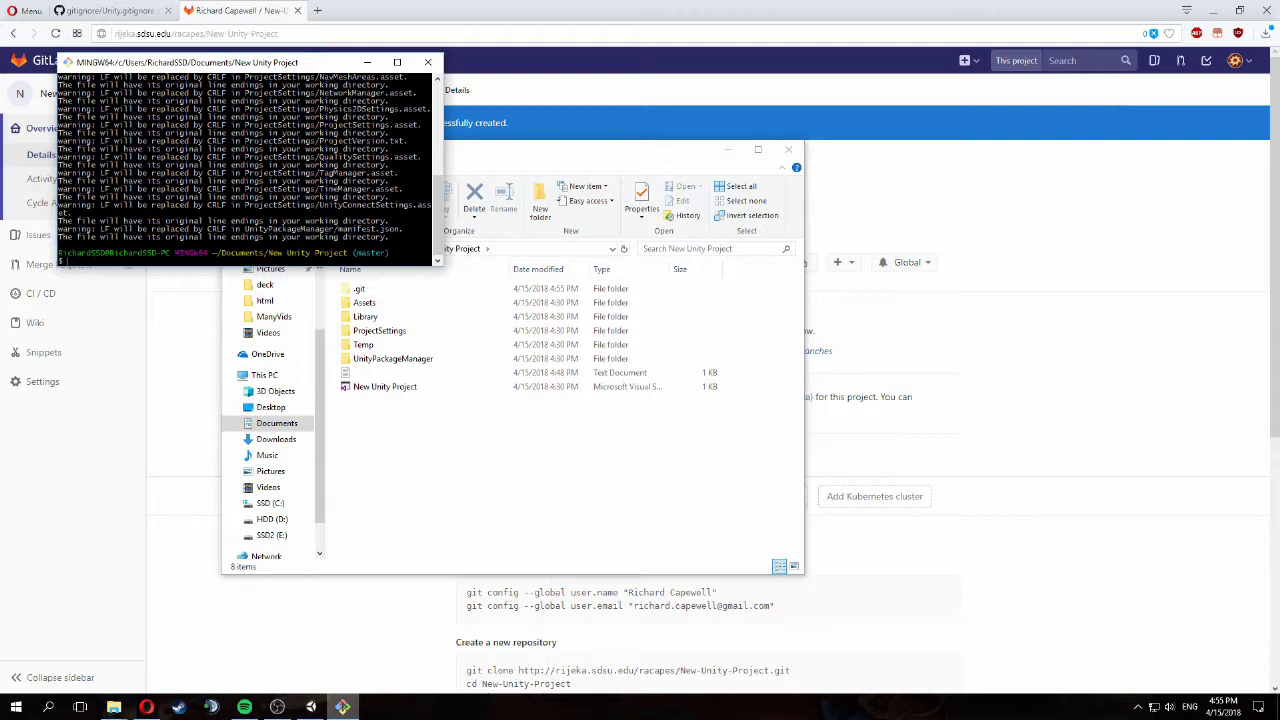
- Commit the staged files as "Initial commit" and type git push -u origin master
{"action": "type", "text": "git commit -m \"Initial commit\""}
{"action": "key", "text": "Return"}
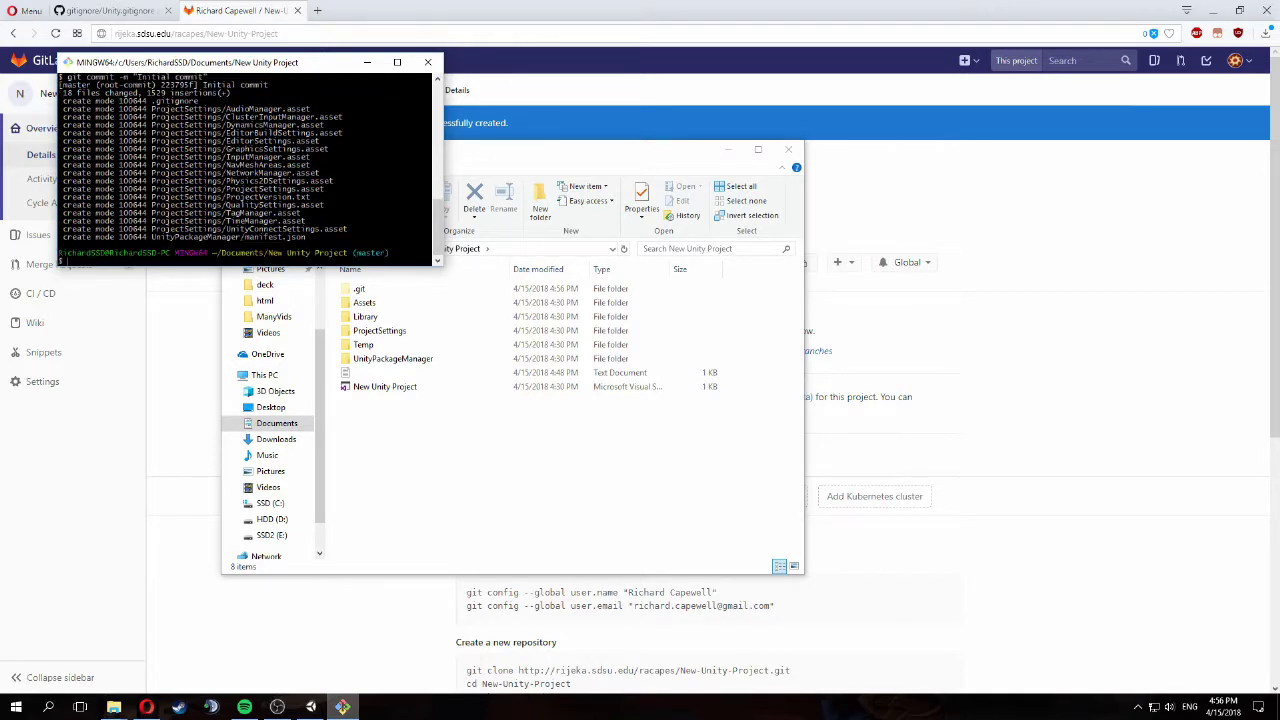
{"action": "type", "text": "git push -u"}
{"action": "type", "text": "origin master"}
- Push master to origin, signing in with the GitLab user name and password
{"action": "key", "text": "Return"}
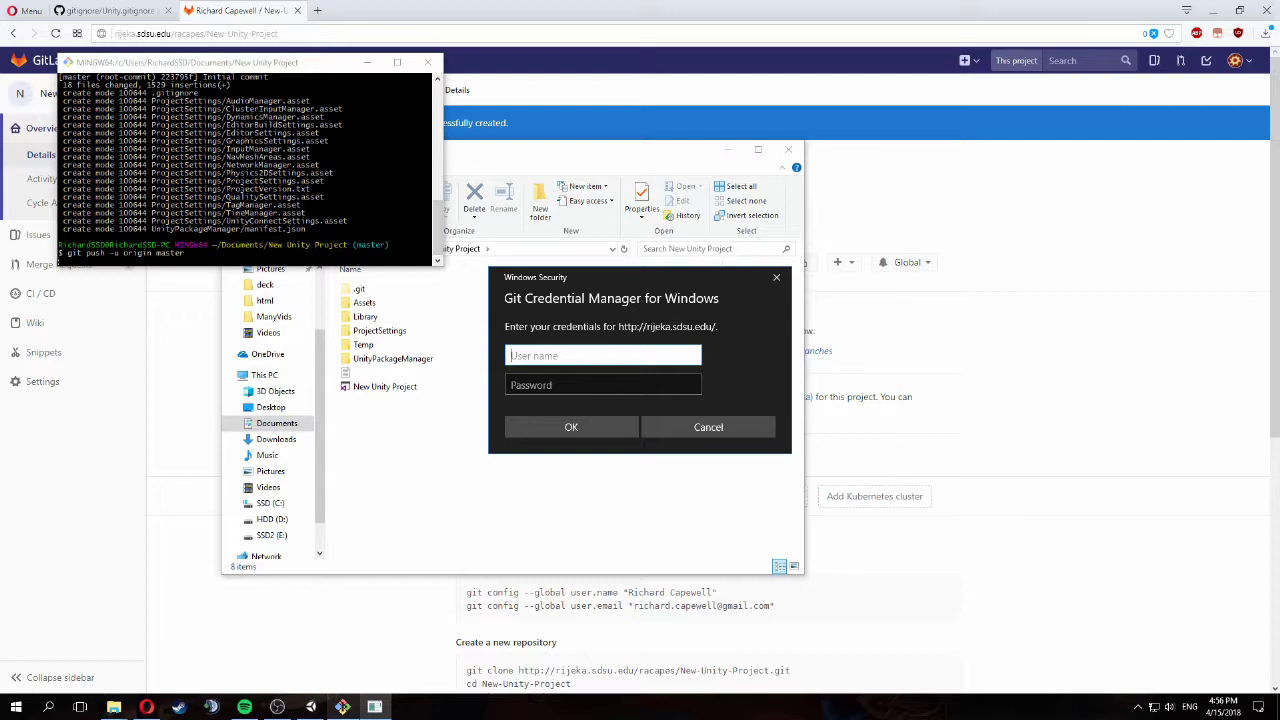
{"action": "type", "text": "racapes"}
{"action": "key", "text": "Tab"}
{"action": "type", "text": "p•••••••••••"}
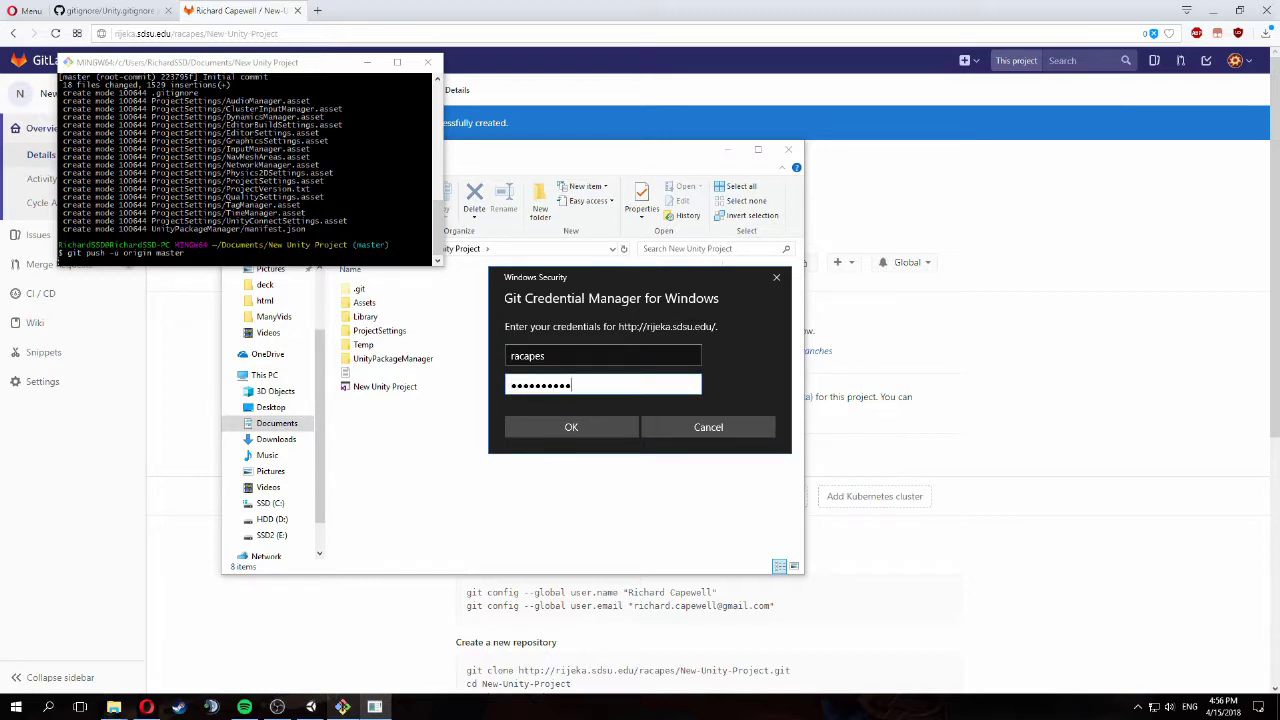
{"action": "key", "text": "Return"}
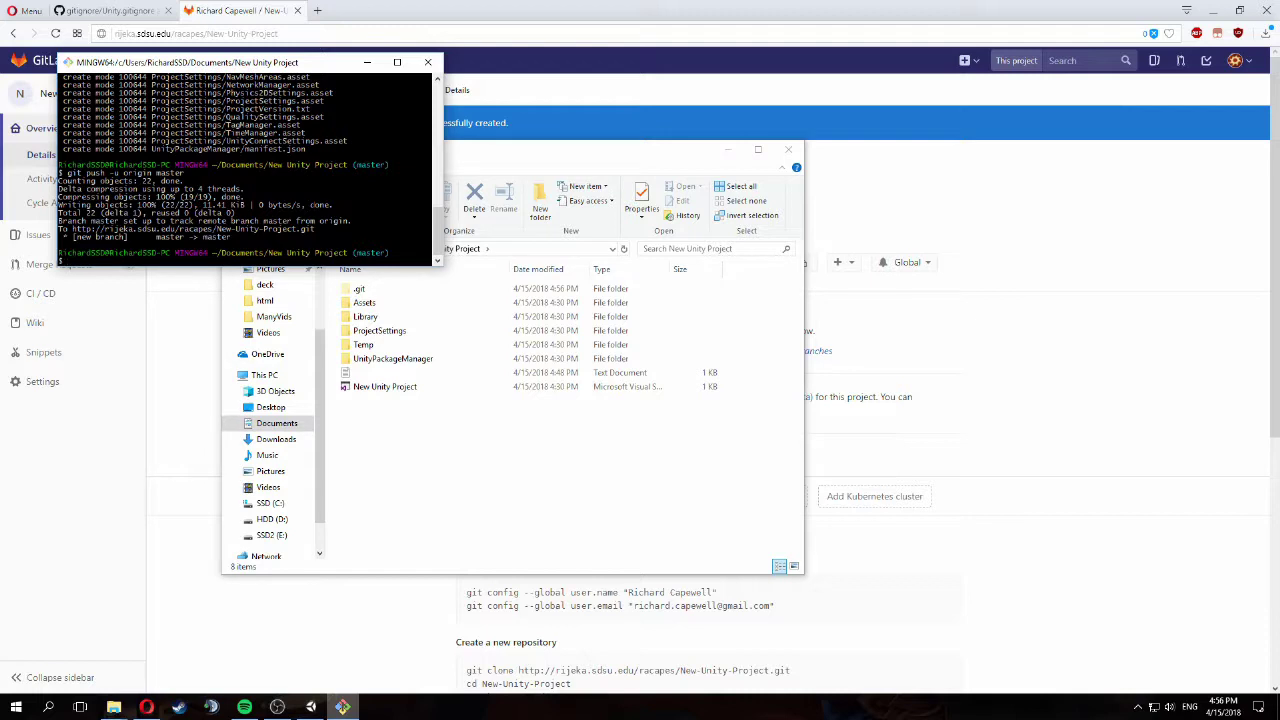
{"action": "key", "text": "alt+Tab"}
- Reload the GitLab project page to check the pushed Initial commit files, then return to Unity
{"action": "left_click", "coordinate": [55, 33]}
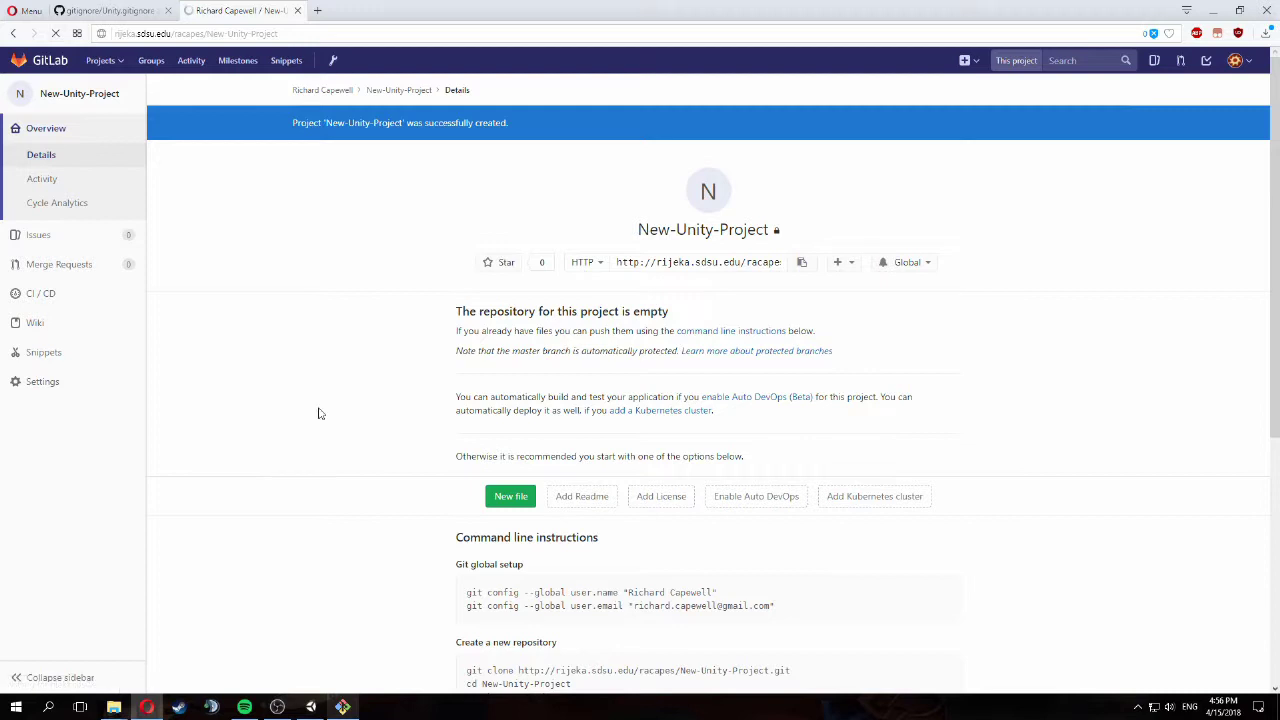
{"action": "scroll", "coordinate": [315, 390], "scroll_direction": "down", "scroll_amount": 1}
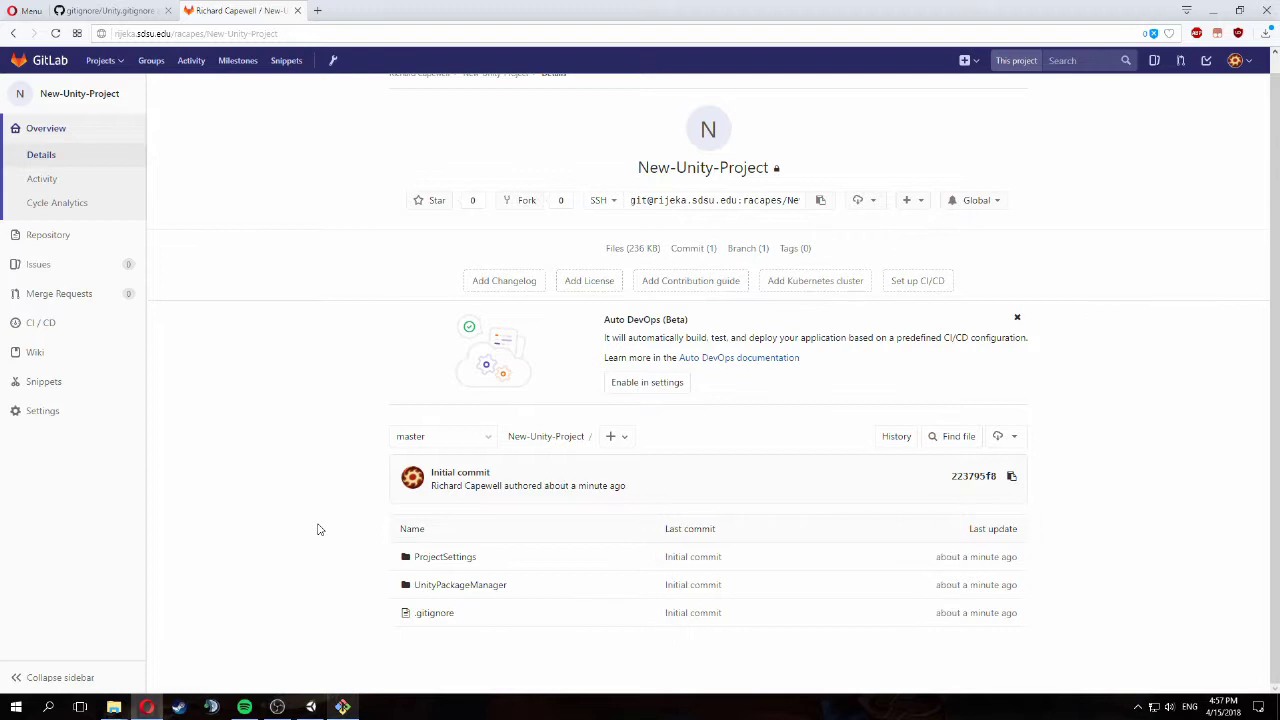
{"action": "key", "text": "alt+Tab"}
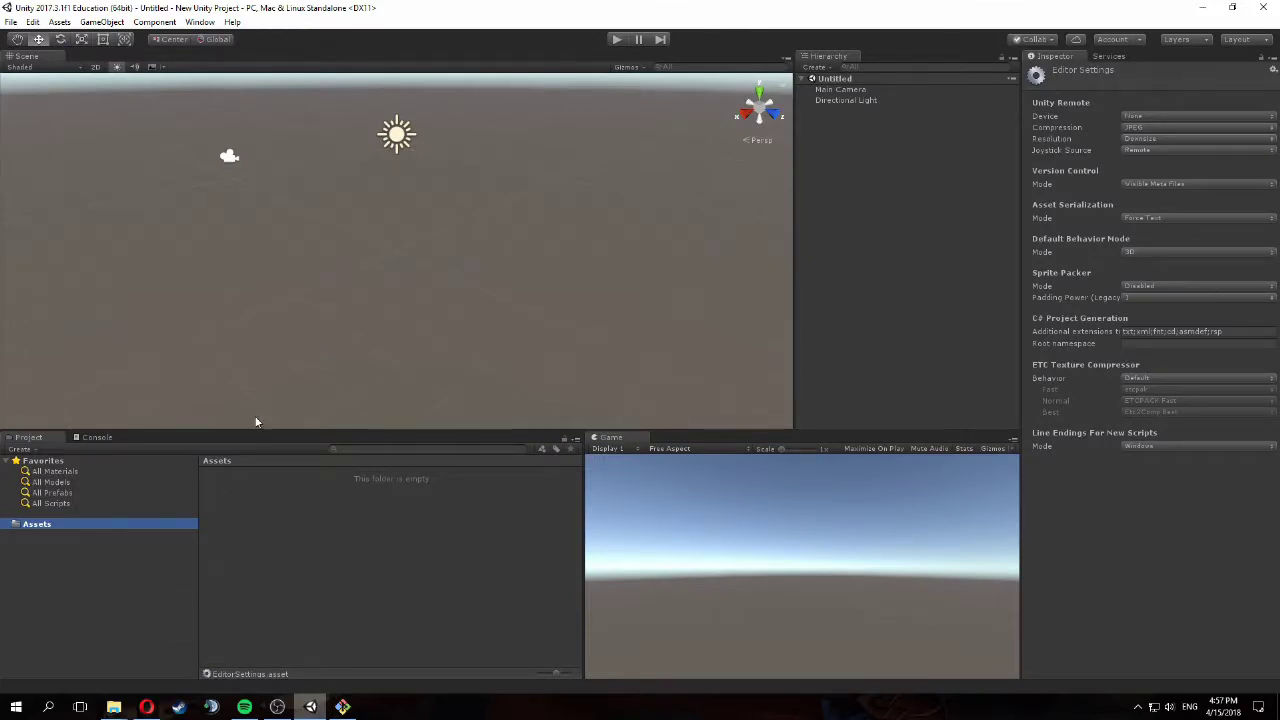
- Add a Cube from the Hierarchy and move it up and toward the upper left
{"action": "mouse_move", "coordinate": [363, 243]}
{"action": "middle_mouse_down"}
{"action": "mouse_move", "coordinate": [369, 214]}
{"action": "mouse_move", "coordinate": [366, 238]}
{"action": "middle_mouse_up"}
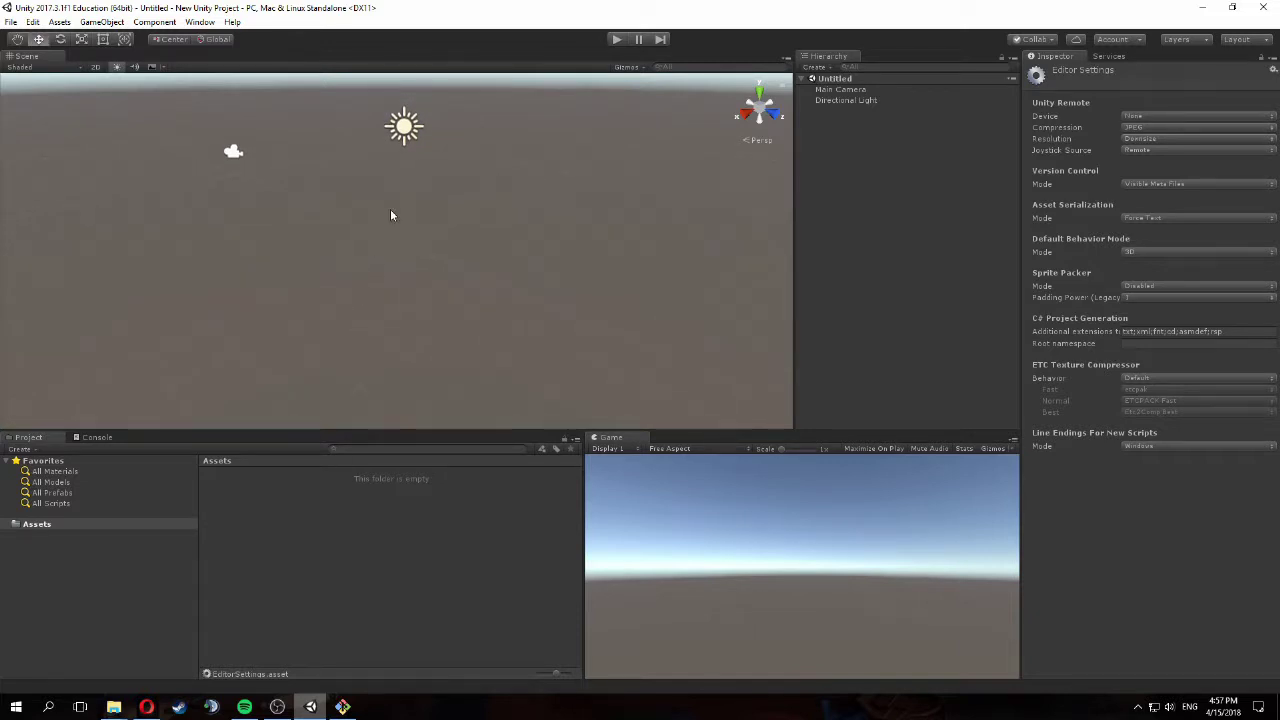
{"action": "right_click", "coordinate": [823, 190]}
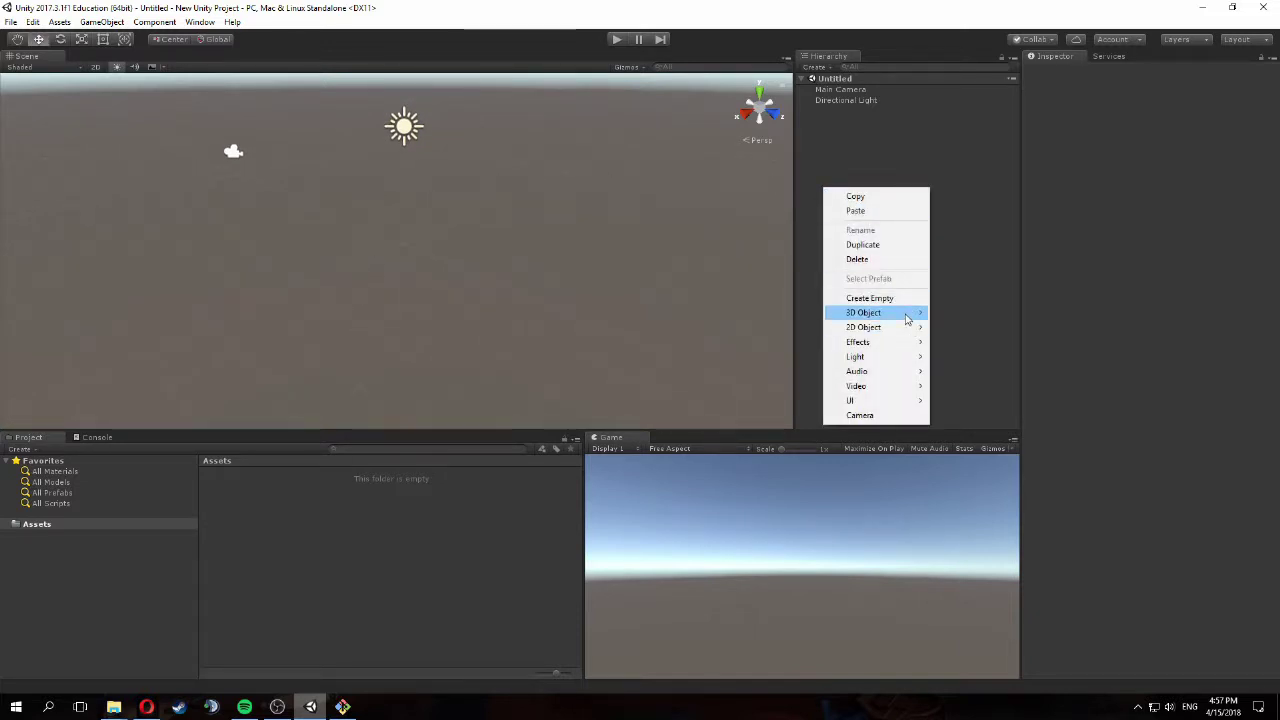
{"action": "mouse_move", "coordinate": [907, 318]}
{"action": "left_click", "coordinate": [956, 314]}
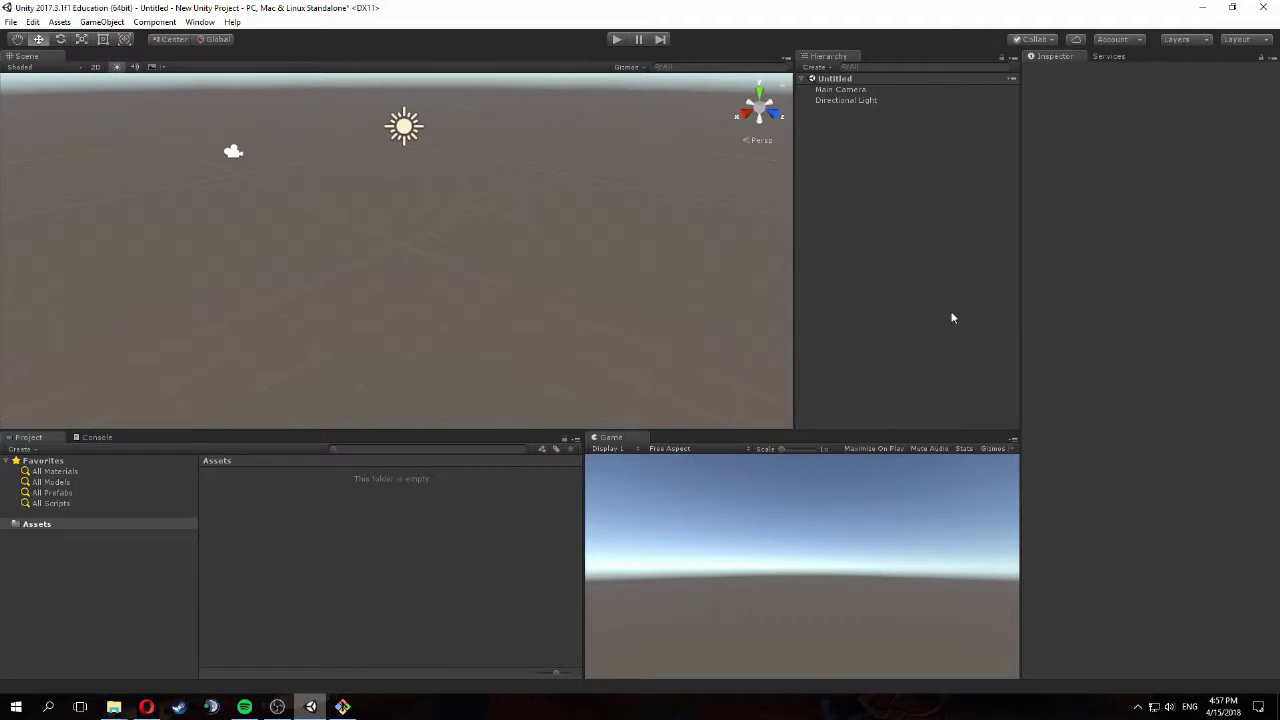
{"action": "left_click_drag", "start_coordinate": [392, 207], "coordinate": [329, 157]}
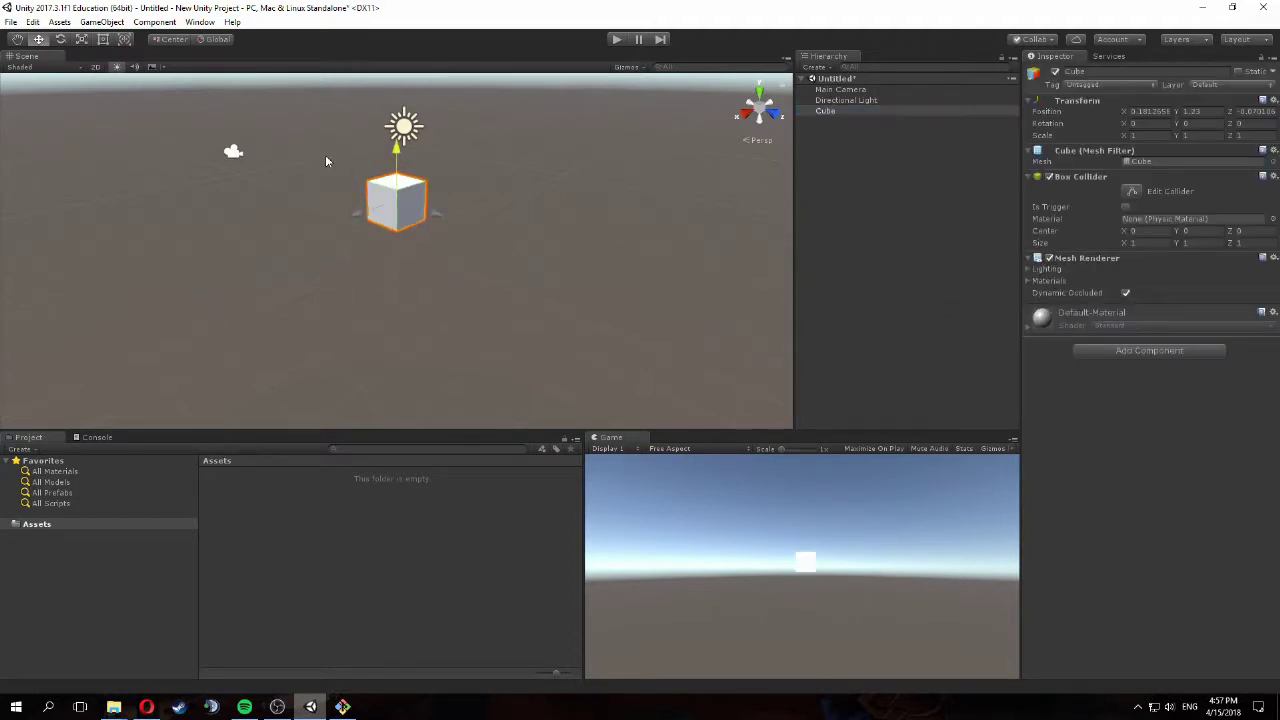
{"action": "left_click_drag", "start_coordinate": [434, 223], "coordinate": [209, 207]}
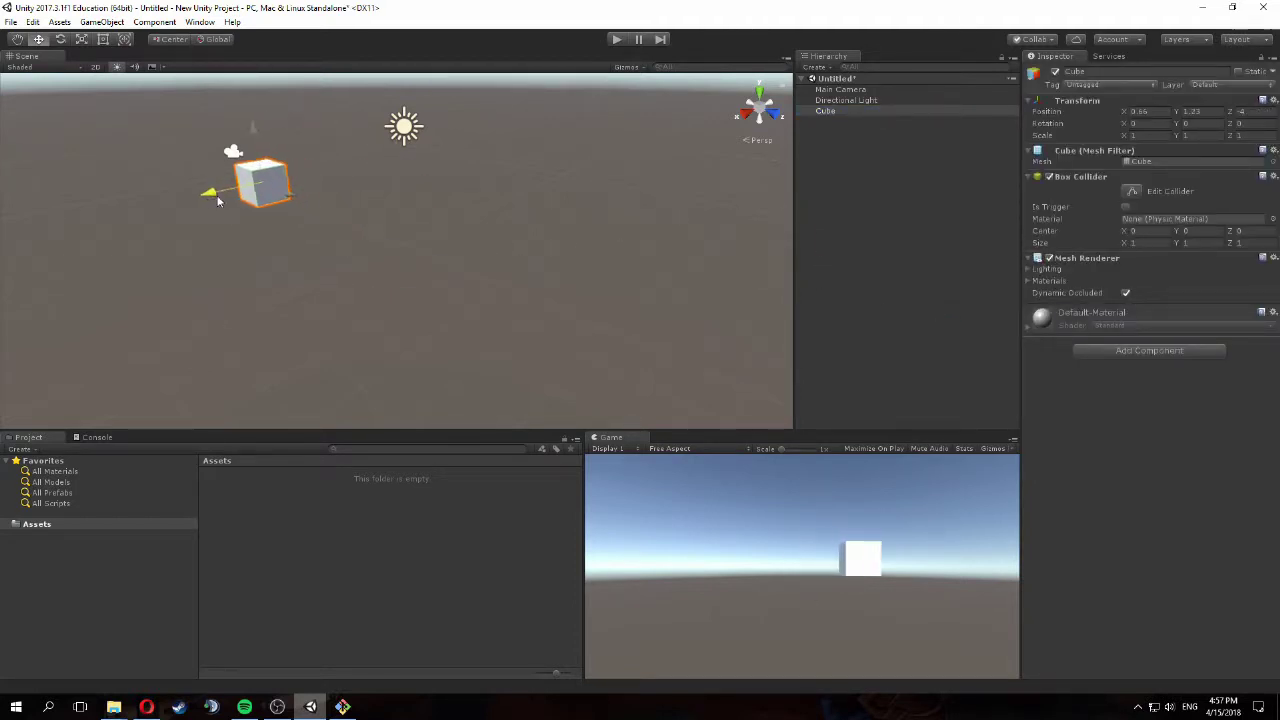
{"action": "left_click", "coordinate": [816, 193]}
- Add a Cylinder, move it up and to the right, and start saving the scene
{"action": "right_click", "coordinate": [820, 193]}
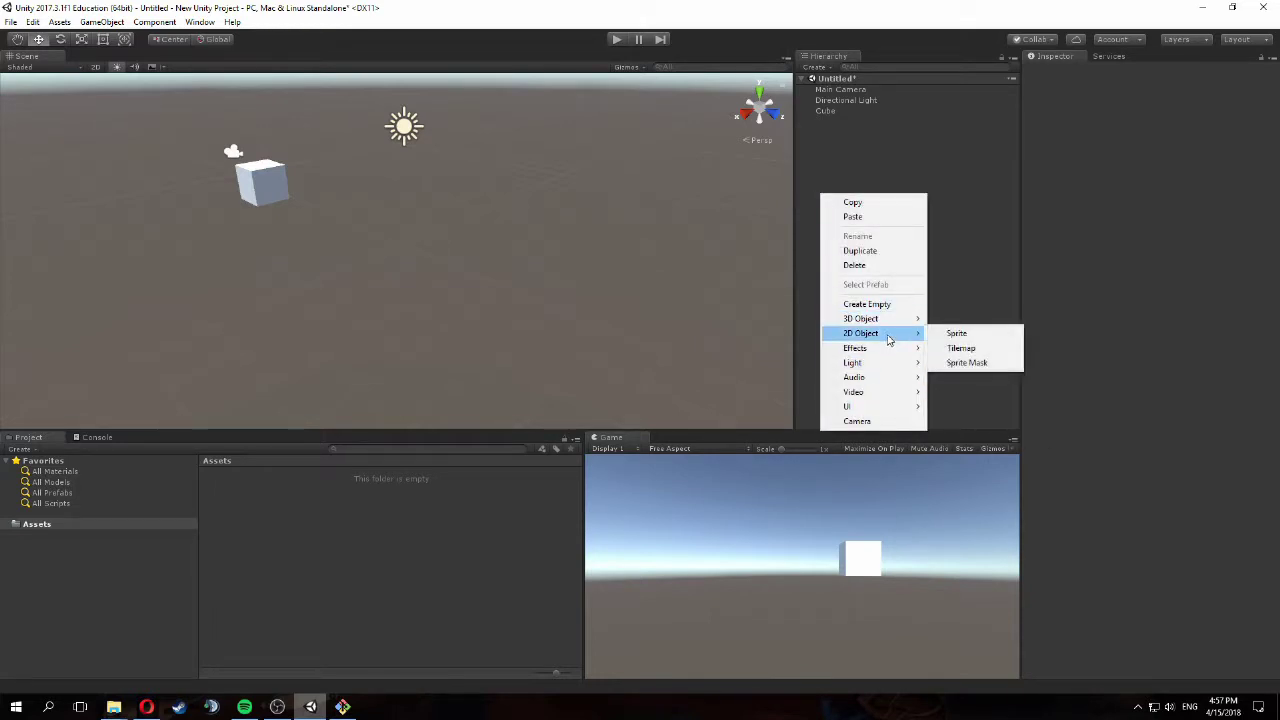
{"action": "mouse_move", "coordinate": [886, 318]}
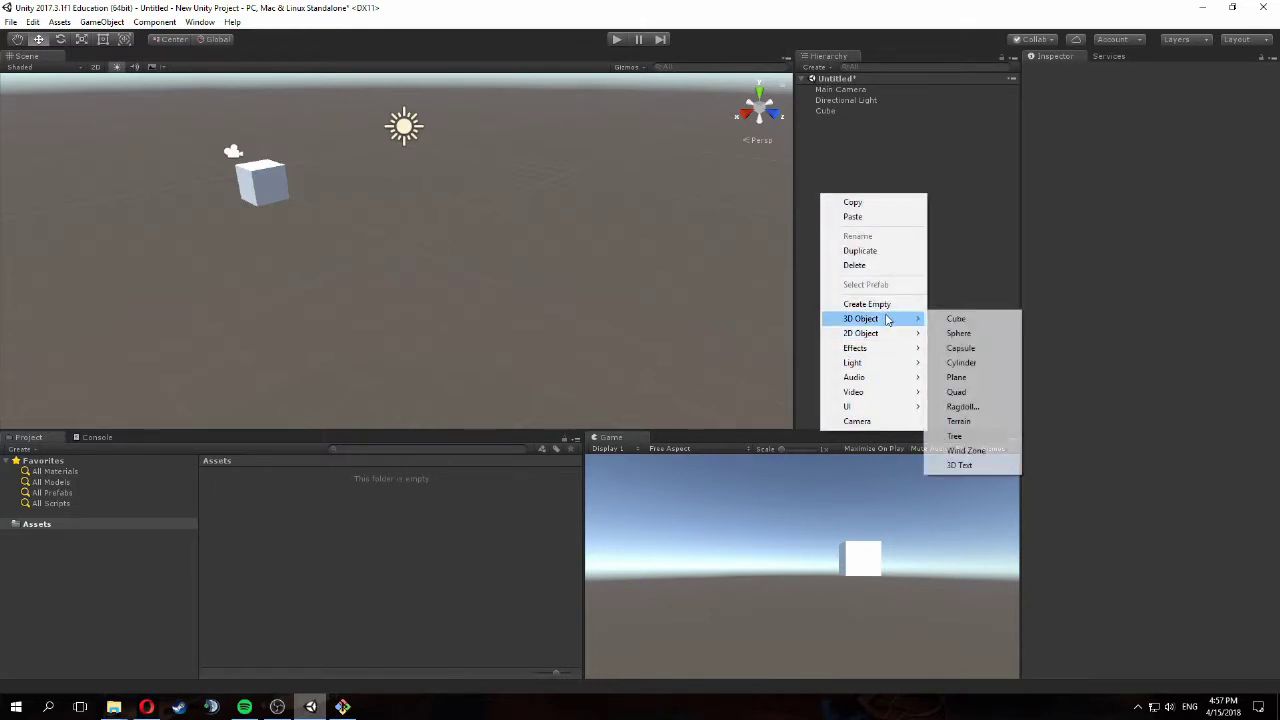
{"action": "left_click", "coordinate": [962, 364]}
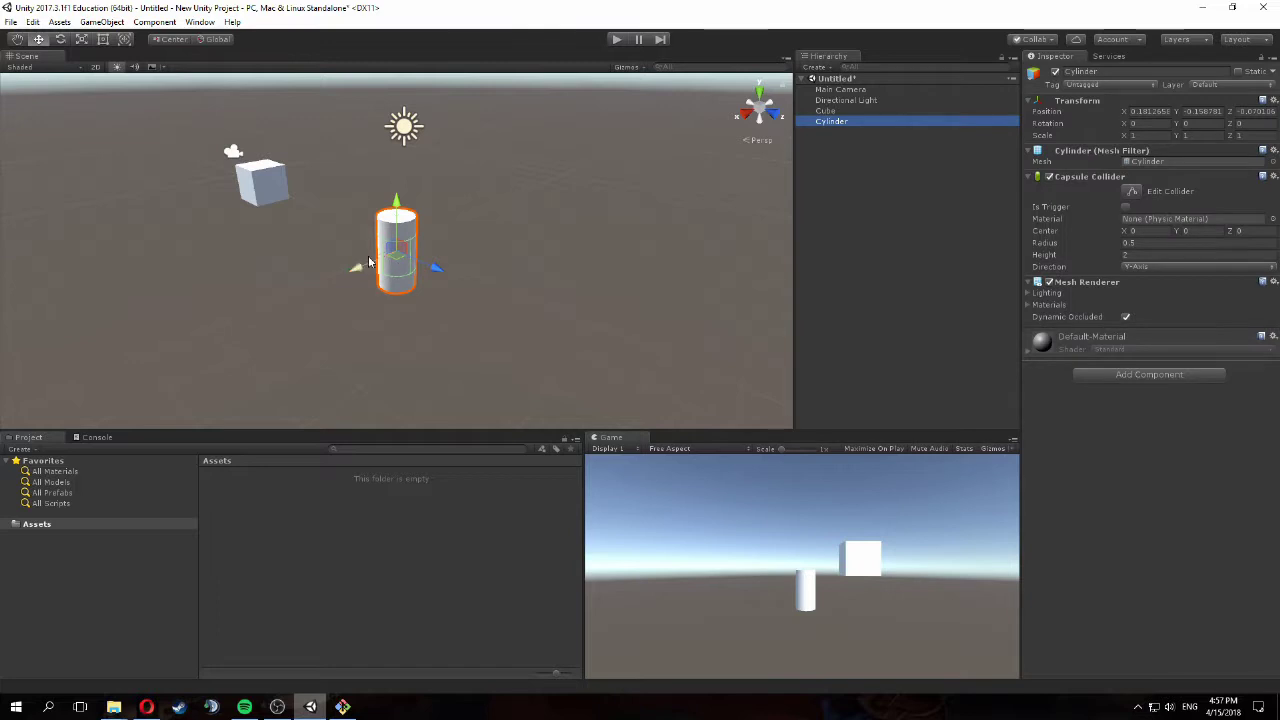
{"action": "left_click_drag", "start_coordinate": [407, 249], "coordinate": [538, 209]}
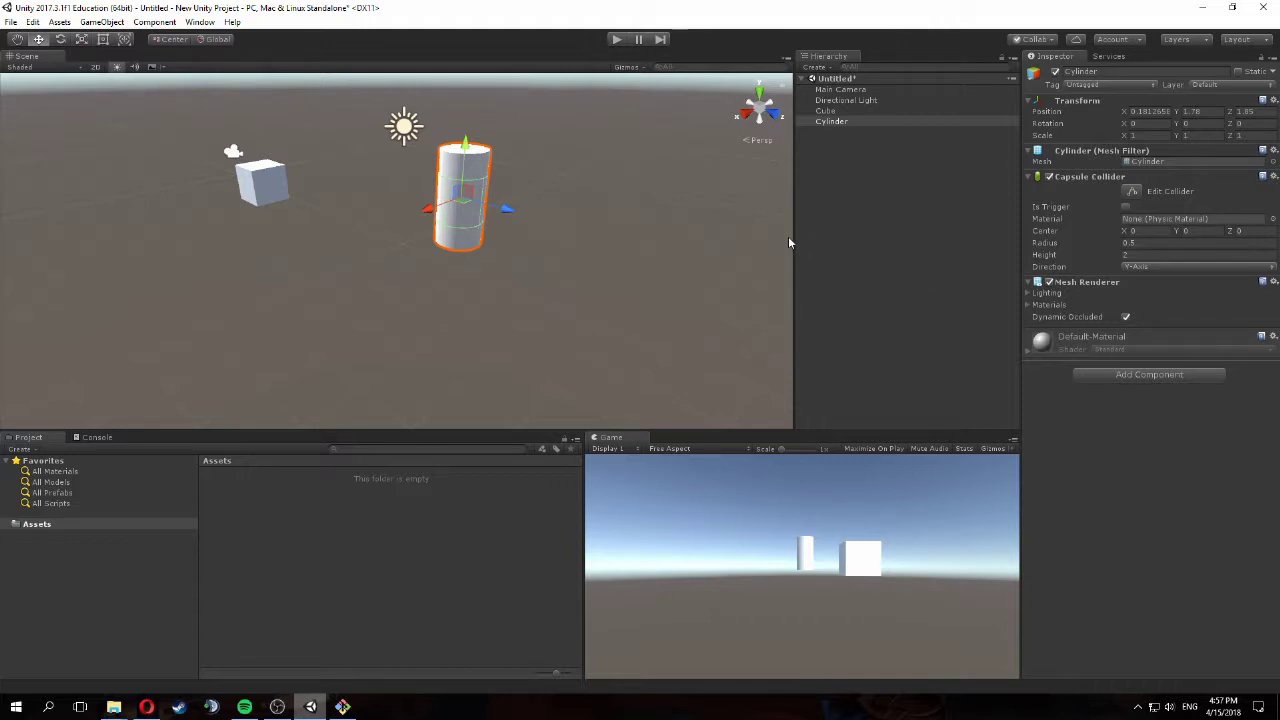
{"action": "left_click", "coordinate": [706, 318]}
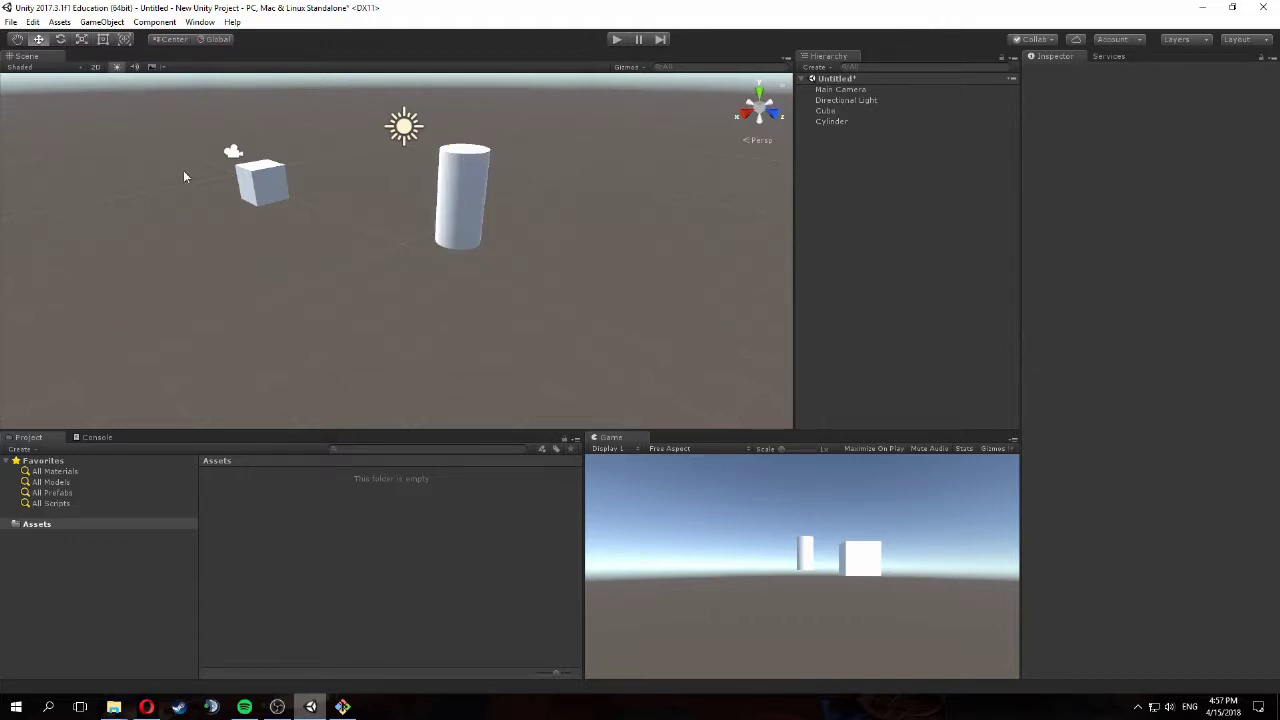
{"action": "left_click", "coordinate": [12, 22]}
{"action": "left_click", "coordinate": [44, 71]}
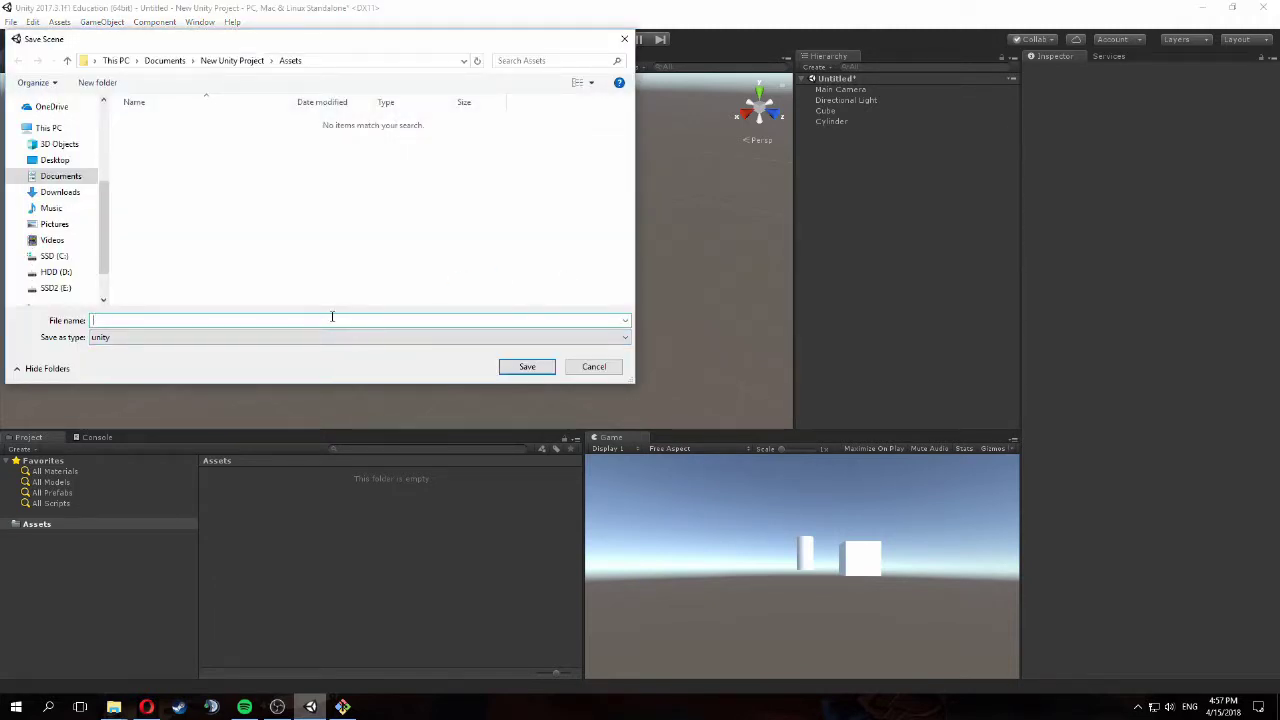
- Save the scene as 'New Scene' and add a C# script named 'HoriBehavior' in Assets
{"action": "type", "text": "New Scene"}
{"action": "left_click", "coordinate": [525, 366]}
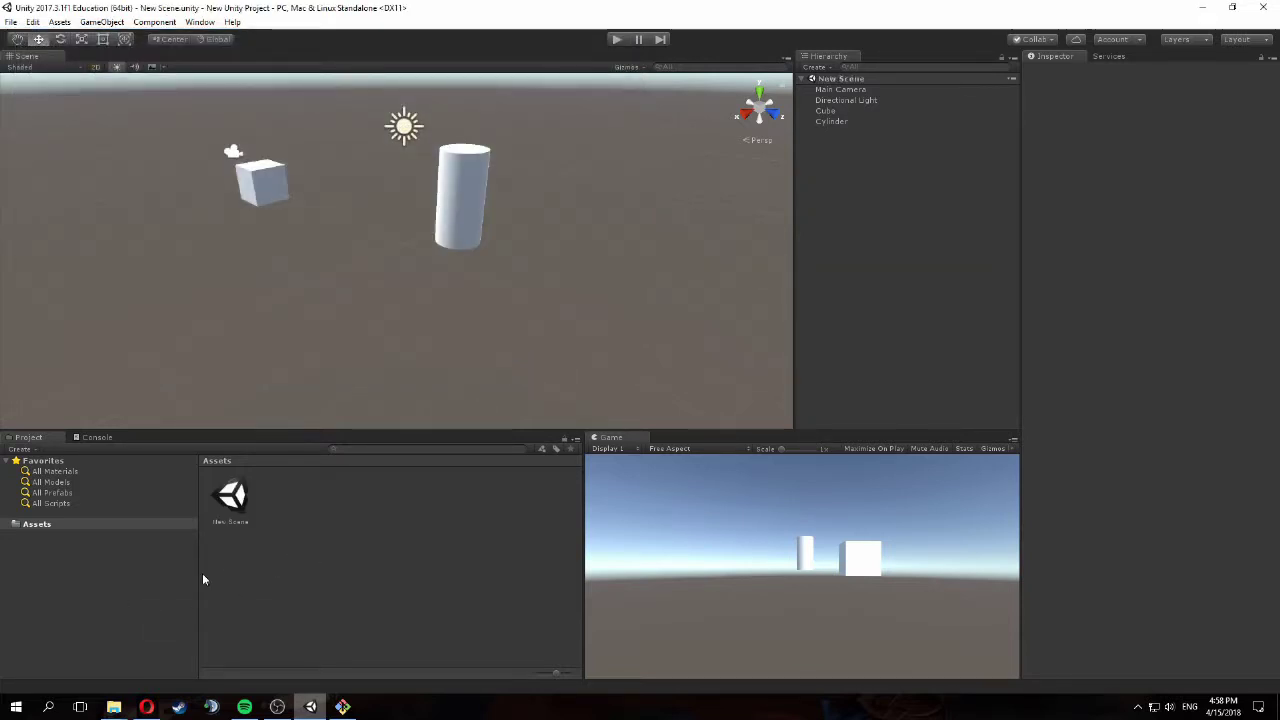
{"action": "right_click", "coordinate": [333, 537]}
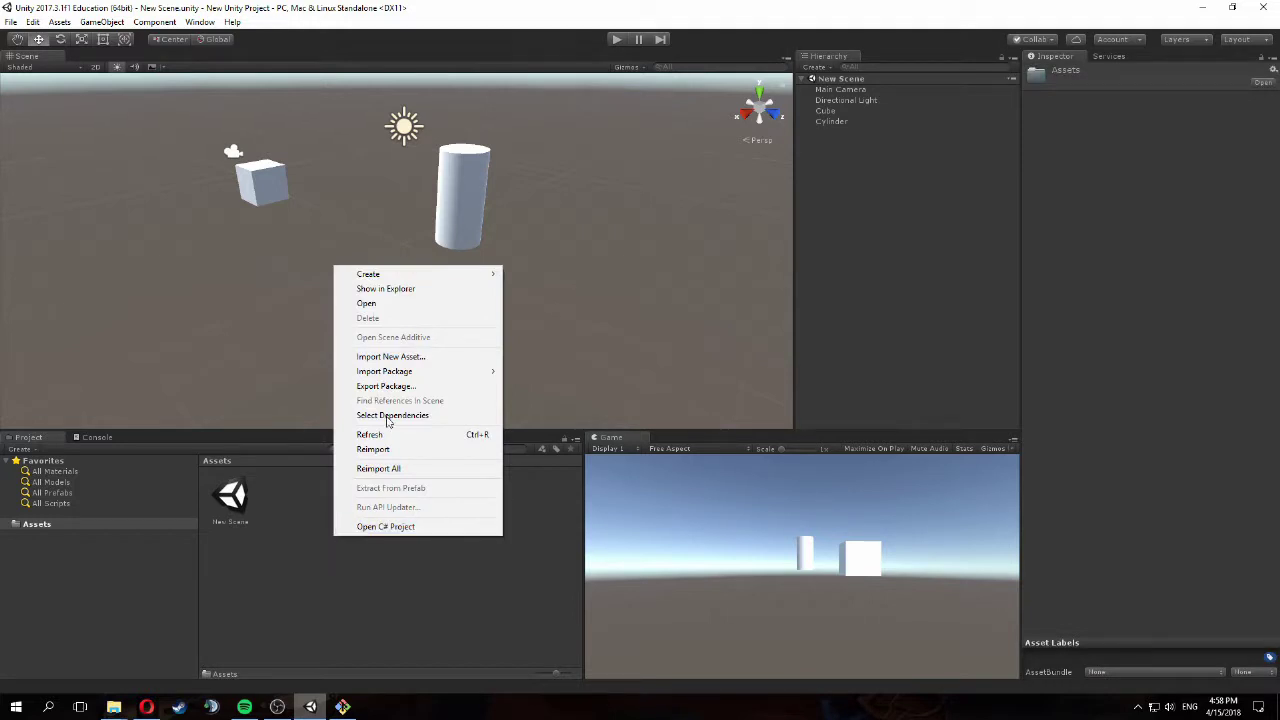
{"action": "mouse_move", "coordinate": [470, 274]}
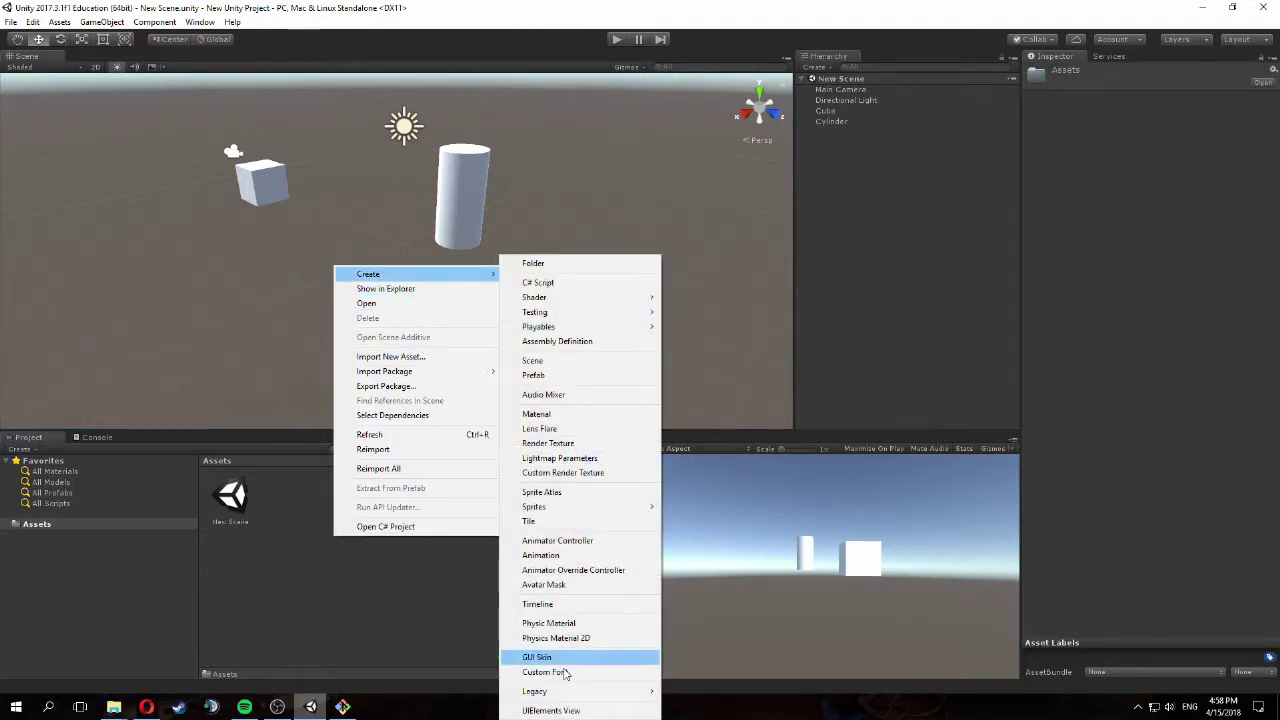
{"action": "left_click", "coordinate": [547, 282]}
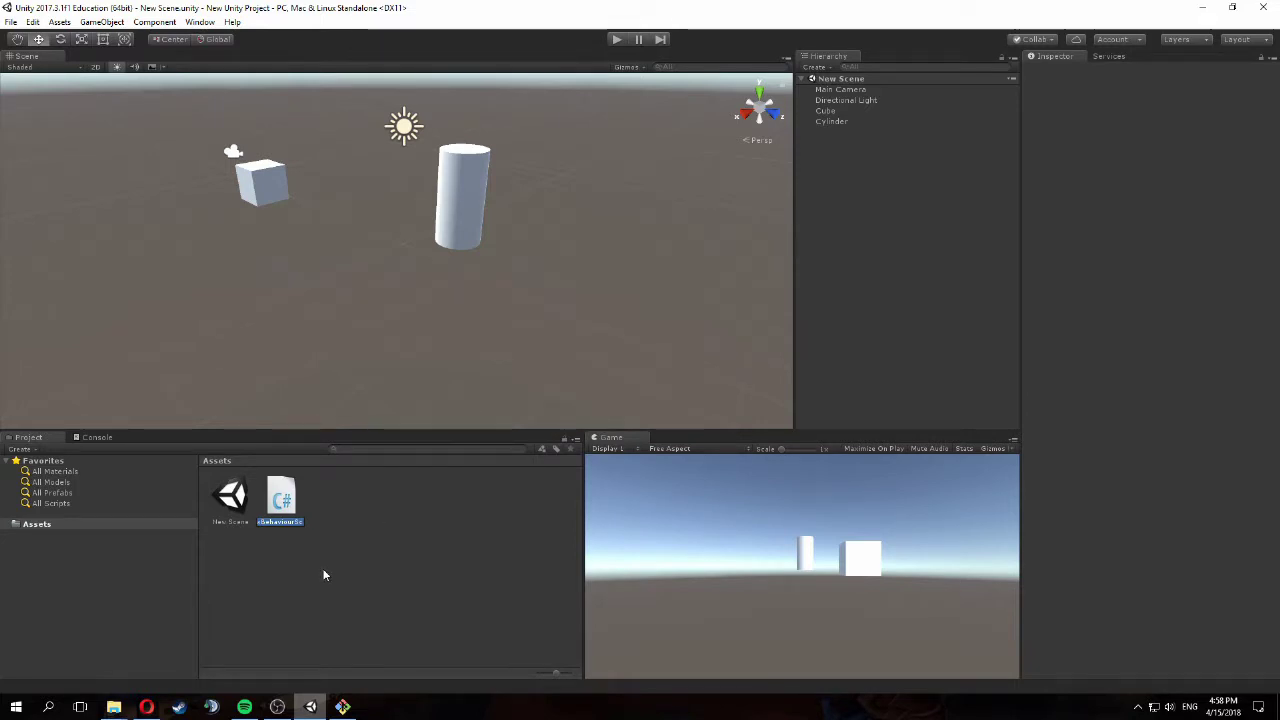
{"action": "type", "text": "Hori"}
{"action": "type", "text": "Behavior"}
{"action": "key", "text": "Return"}
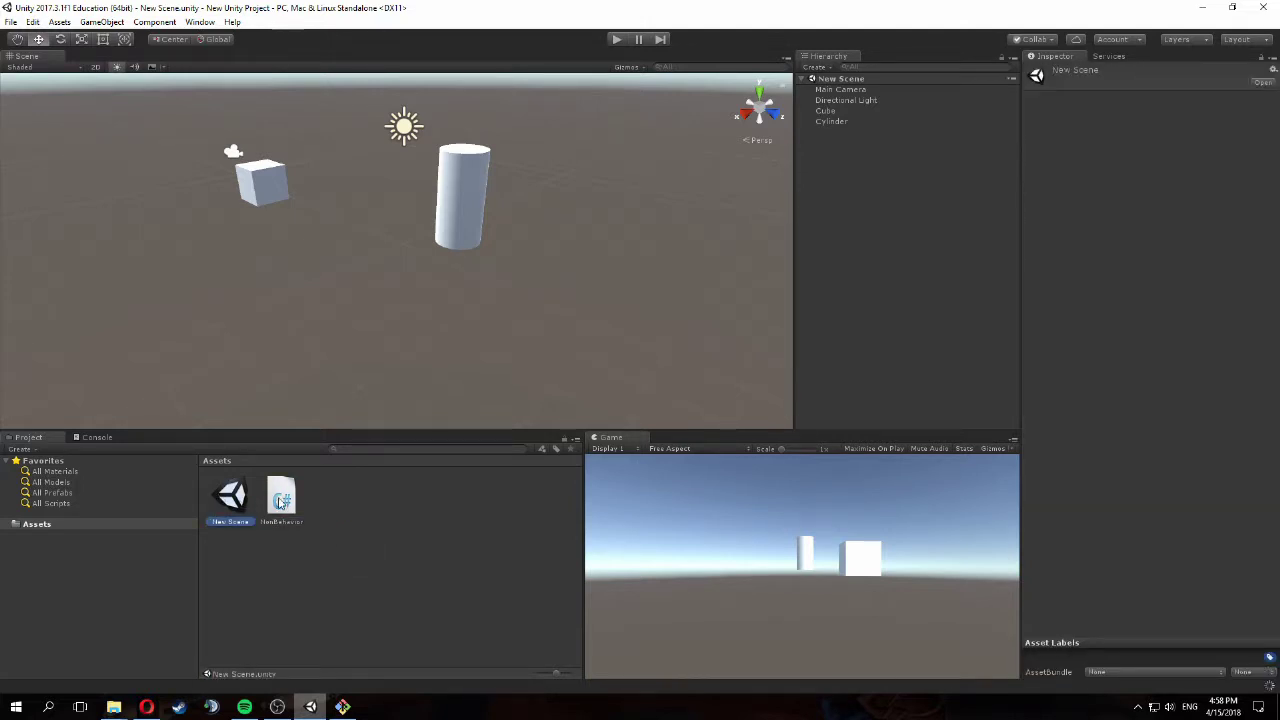
{"action": "left_click", "coordinate": [248, 512]}
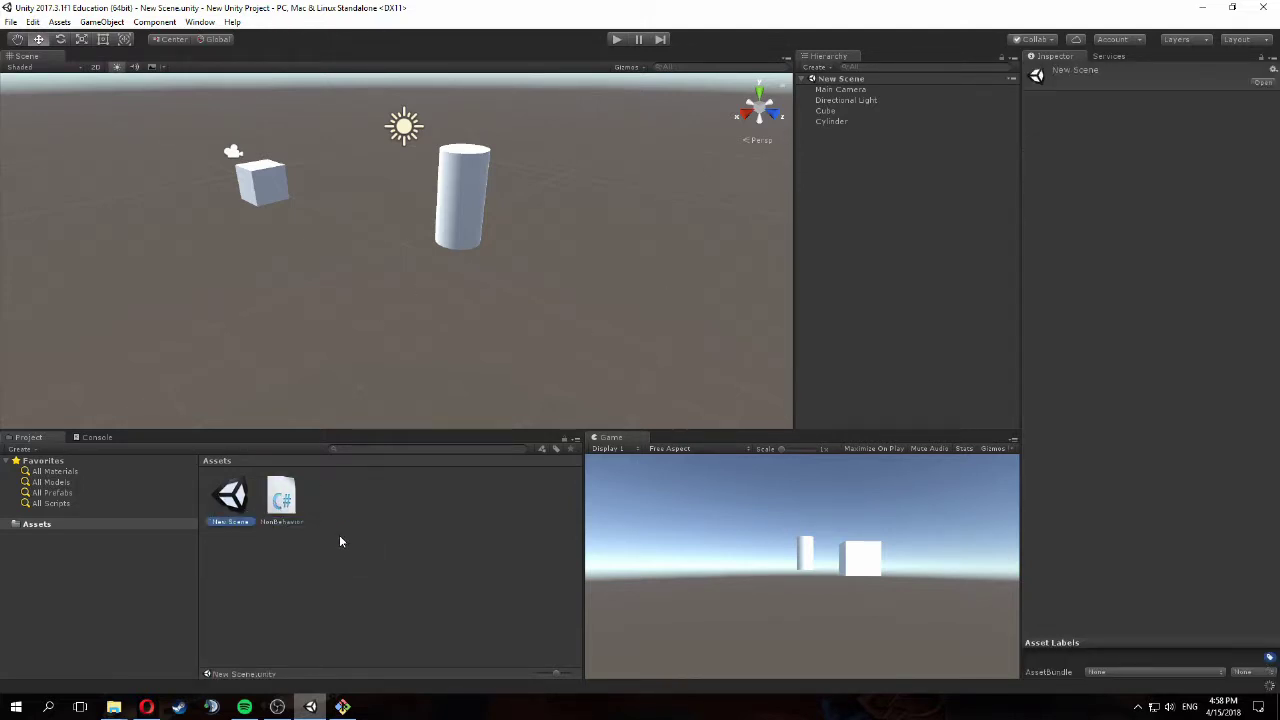